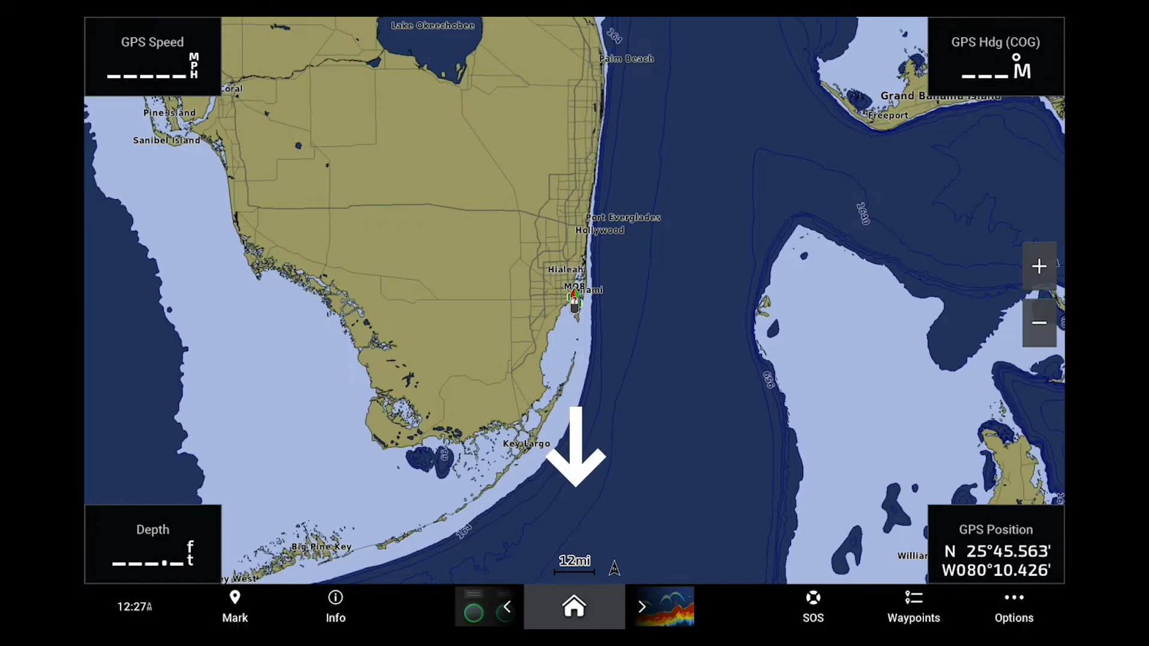
- Open the pinned Lighting page and set the MFD brand to Garmin in the Shadow-Caster setup
left_click(574, 607)
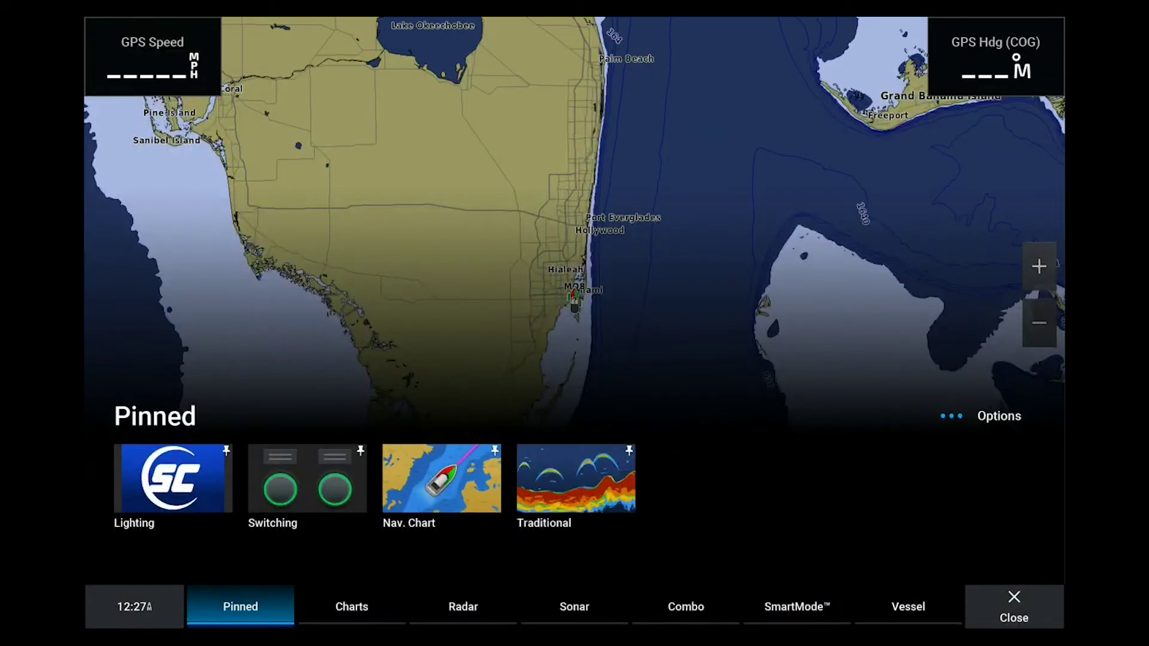
left_click(173, 479)
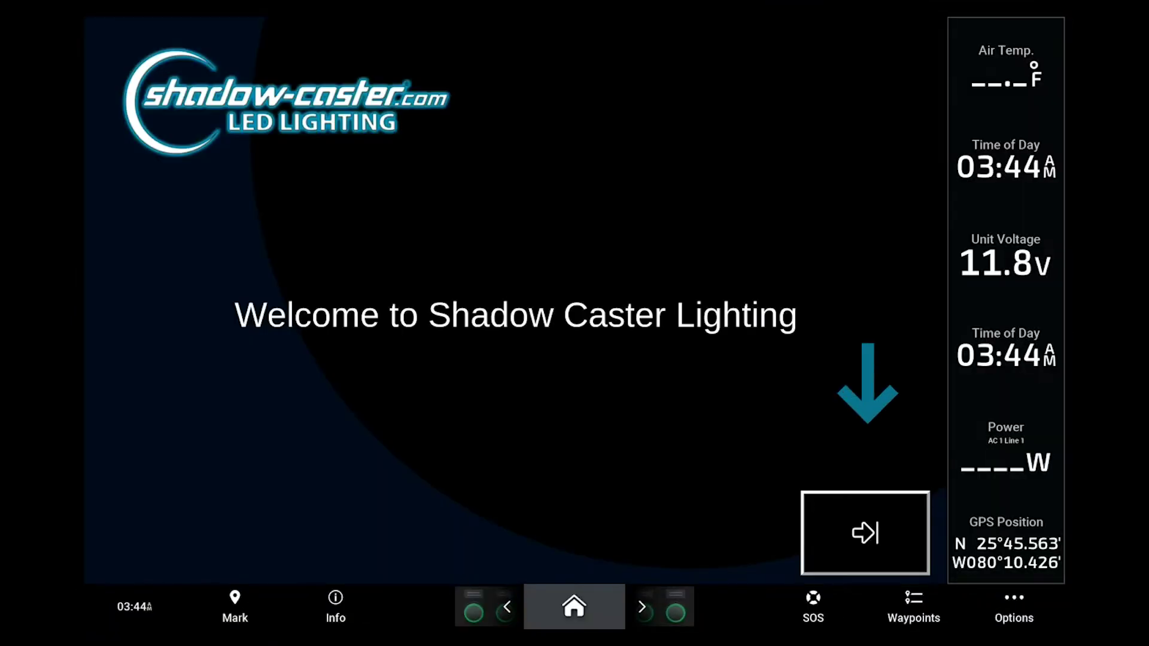
left_click(865, 533)
left_click(516, 232)
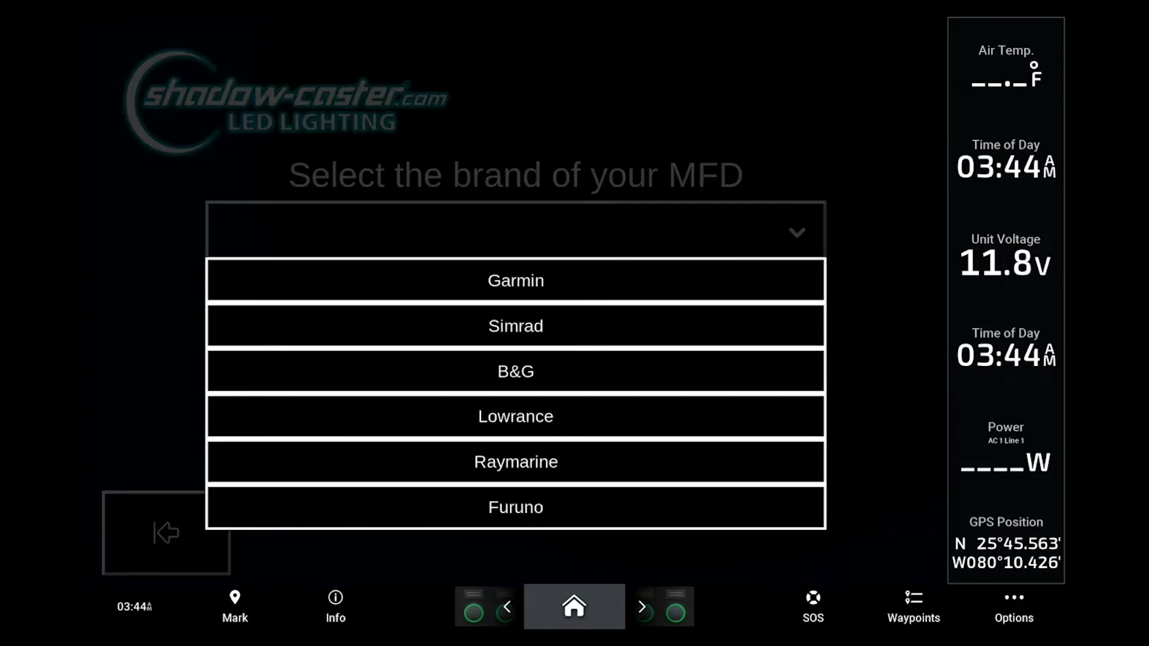
left_click(515, 281)
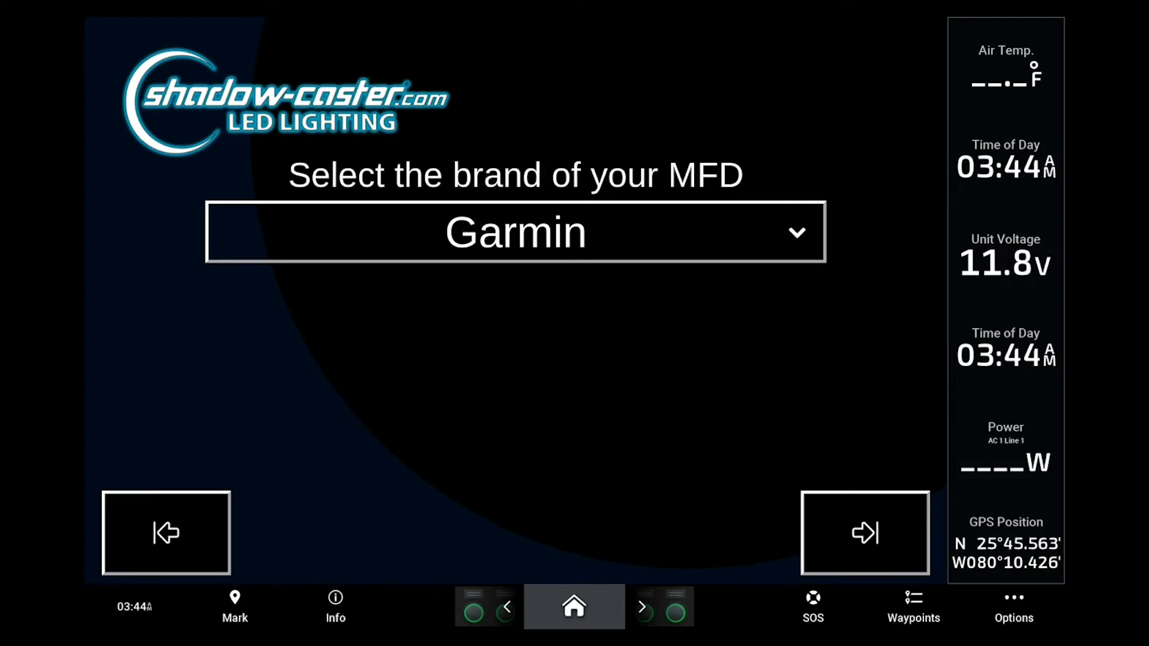
left_click(865, 532)
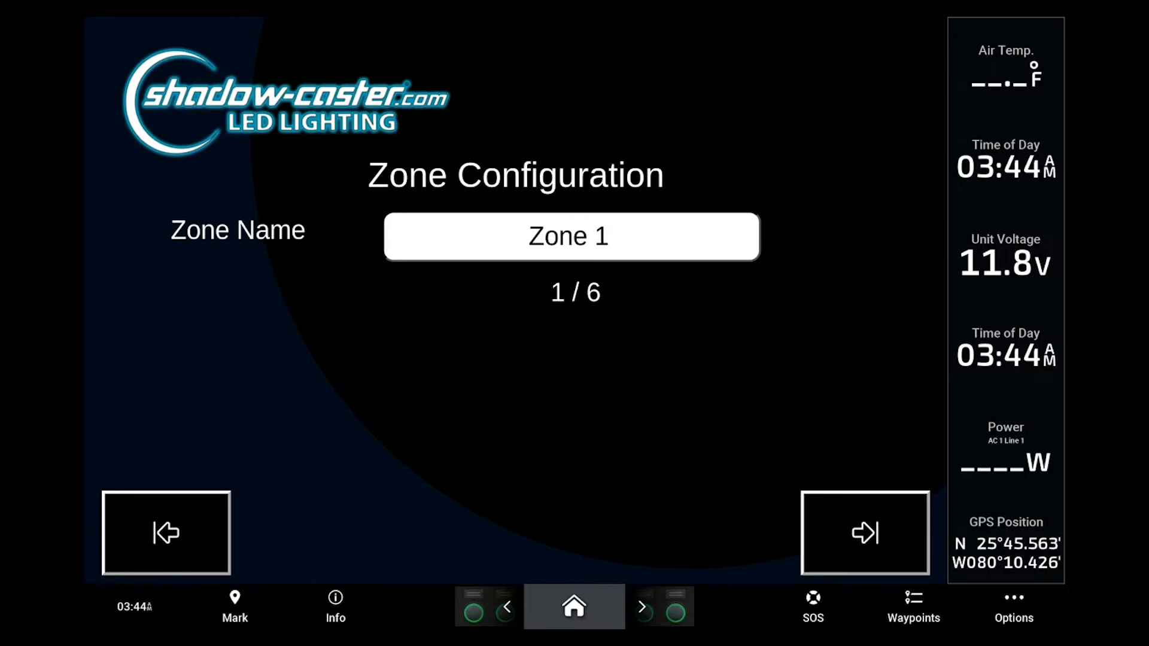
- Name the first lighting zone GUNWALE
left_click(571, 237)
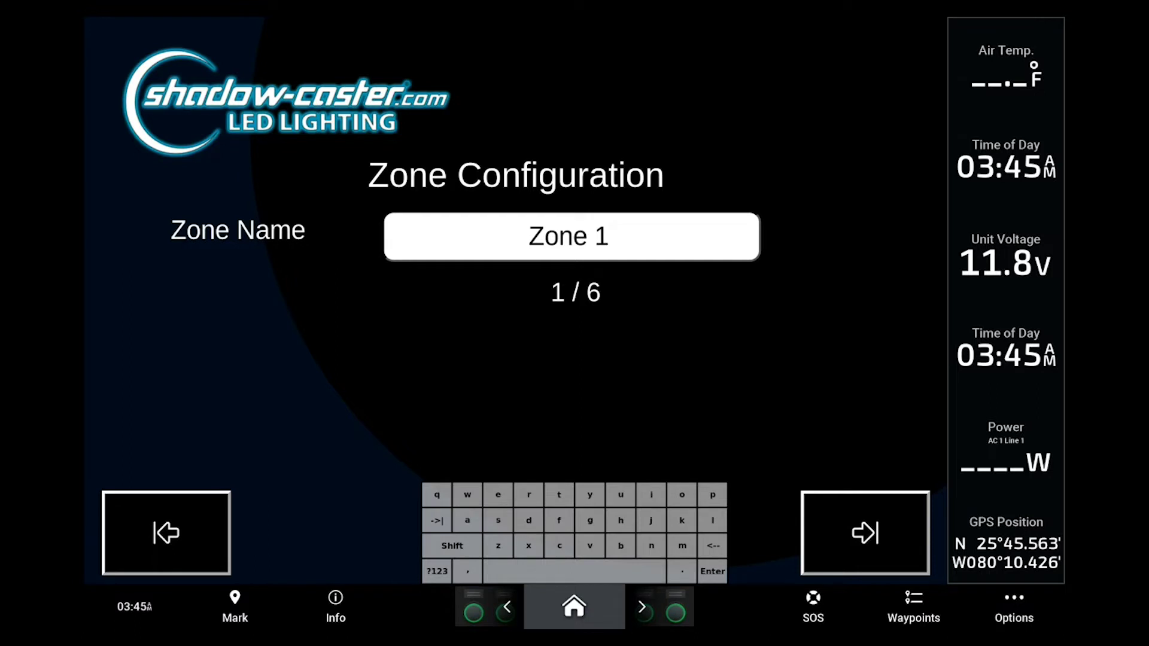
key("BackSpace")
key("BackSpace")
key("BackSpace")
key("BackSpace")
key("BackSpace")
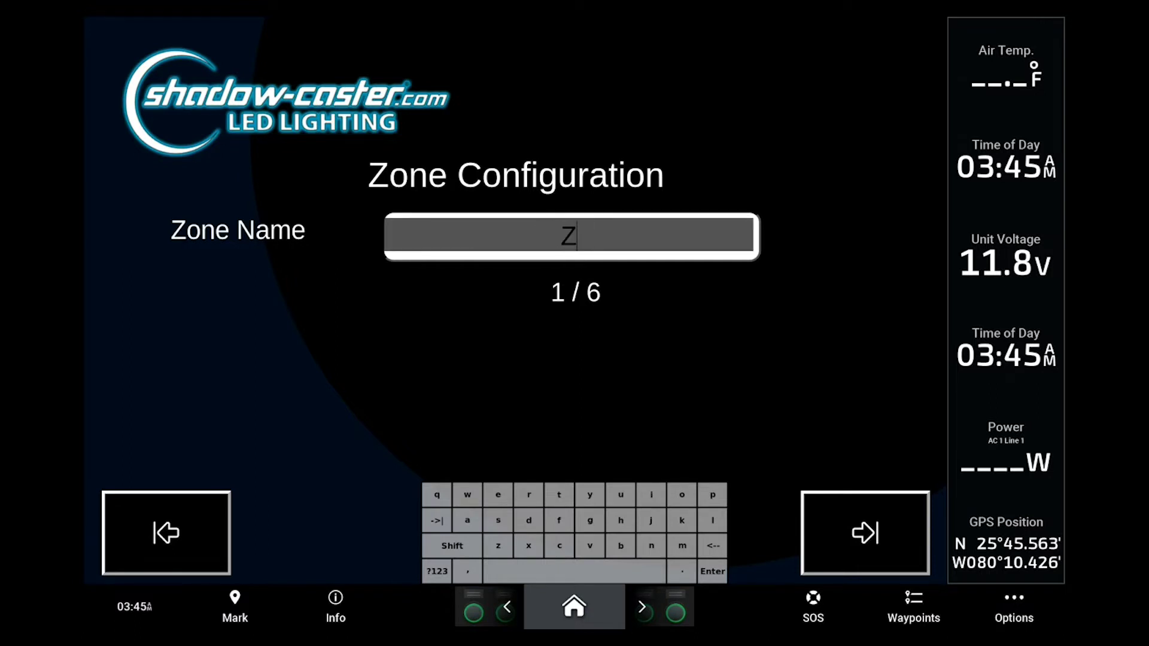
key("BackSpace")
type("GUNWALE")
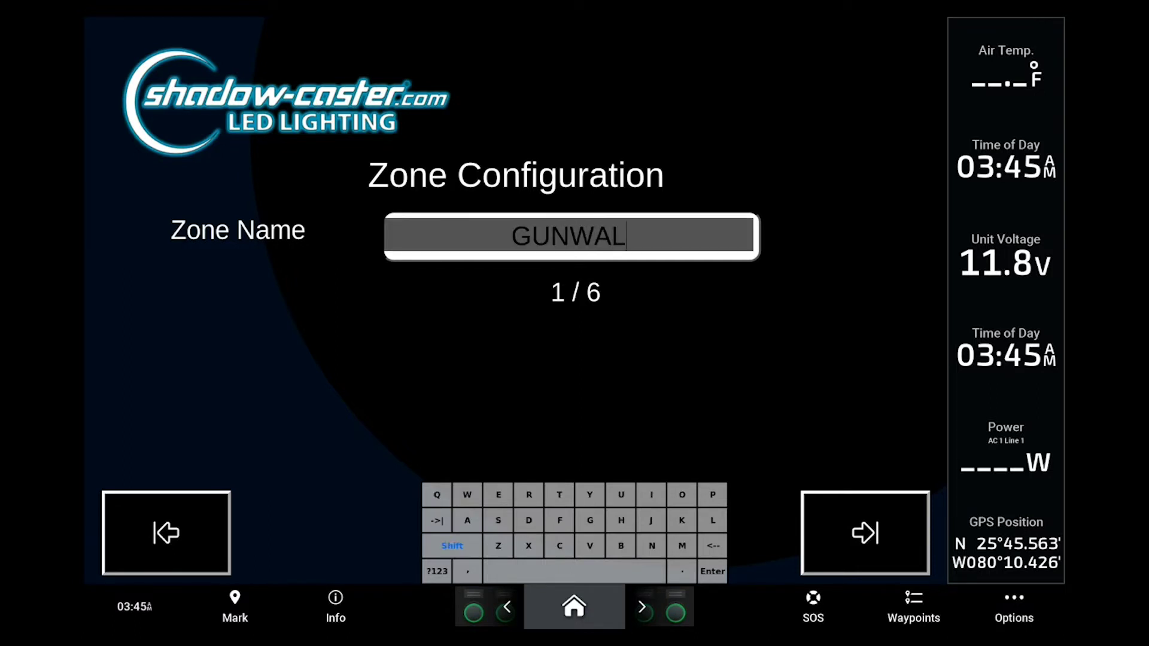
key("Return")
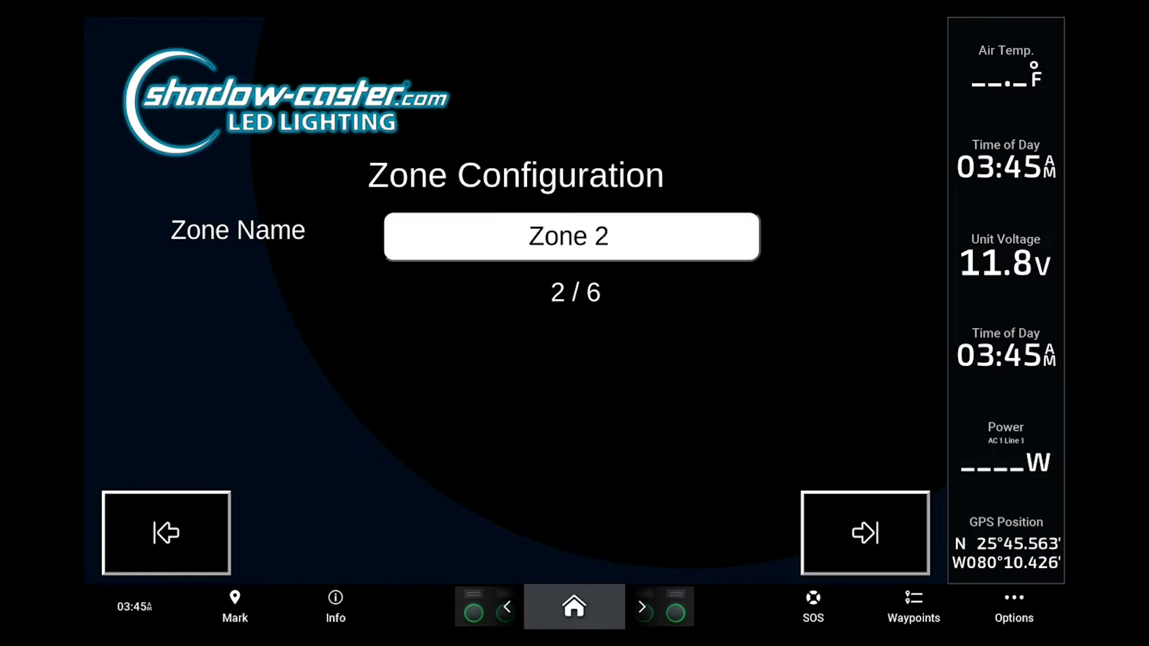
- Name the second lighting zone BAITWELL
left_click(568, 236)
key("BackSpace")
key("BackSpace")
key("BackSpace")
key("BackSpace")
key("BackSpace")
key("BackSpace")
type("BAITWELL")
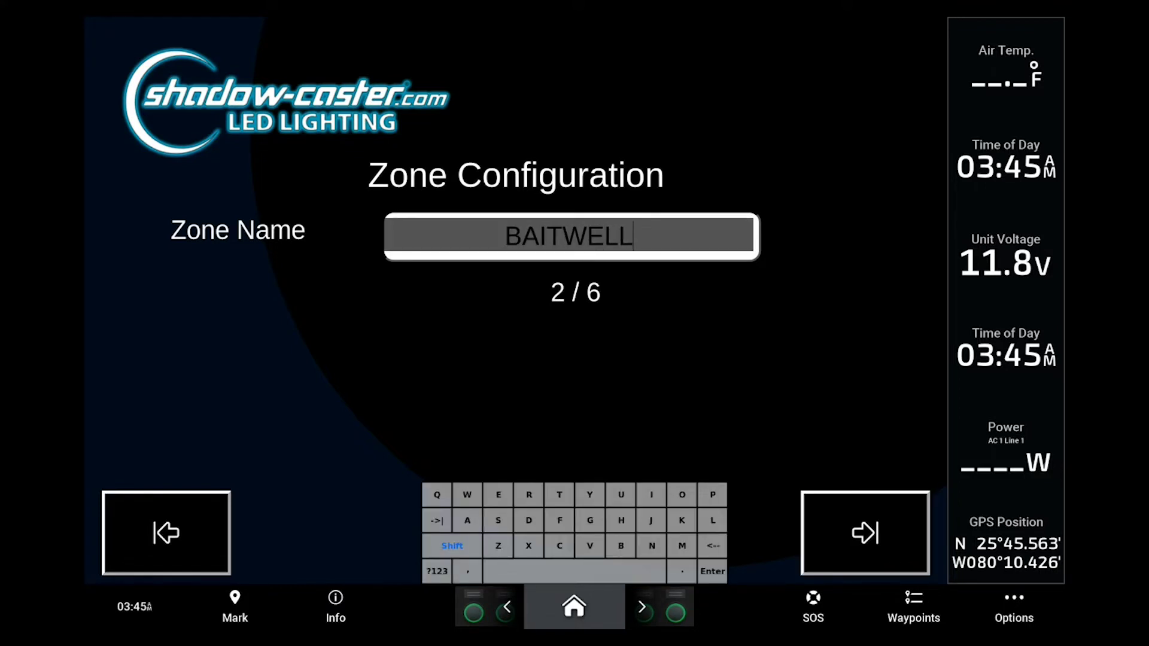
key("Return")
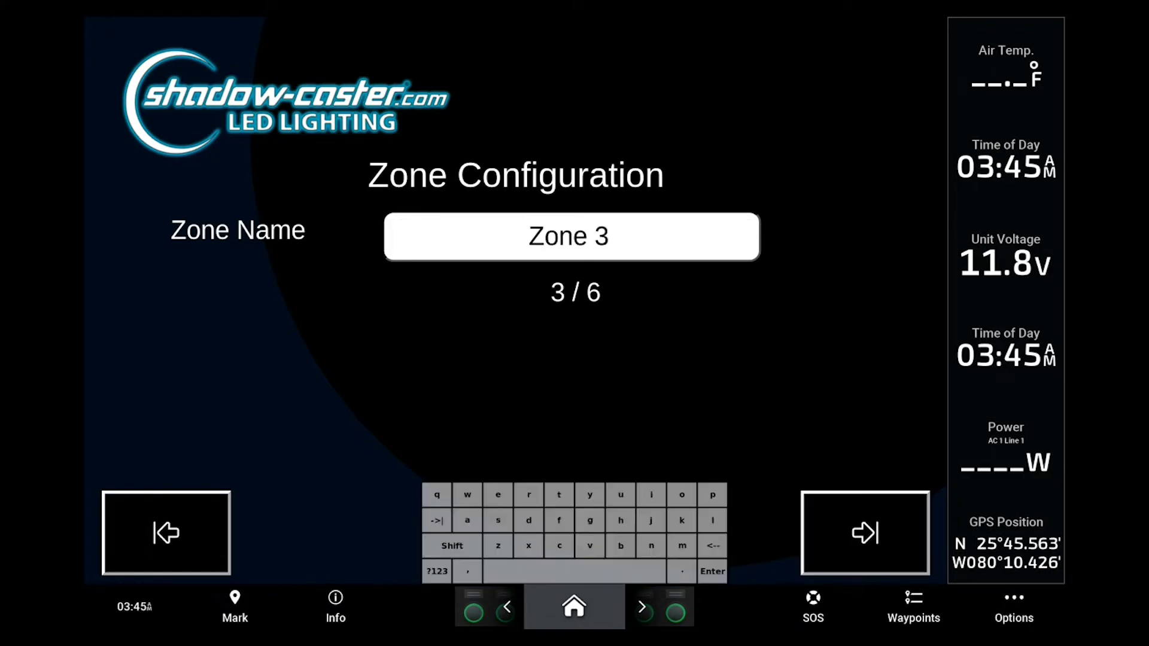
- Name the third lighting zone COURTESY
key("BackSpace")
key("BackSpace")
key("BackSpace")
key("BackSpace")
key("BackSpace")
key("BackSpace")
type("COURTESY")
key("Return")
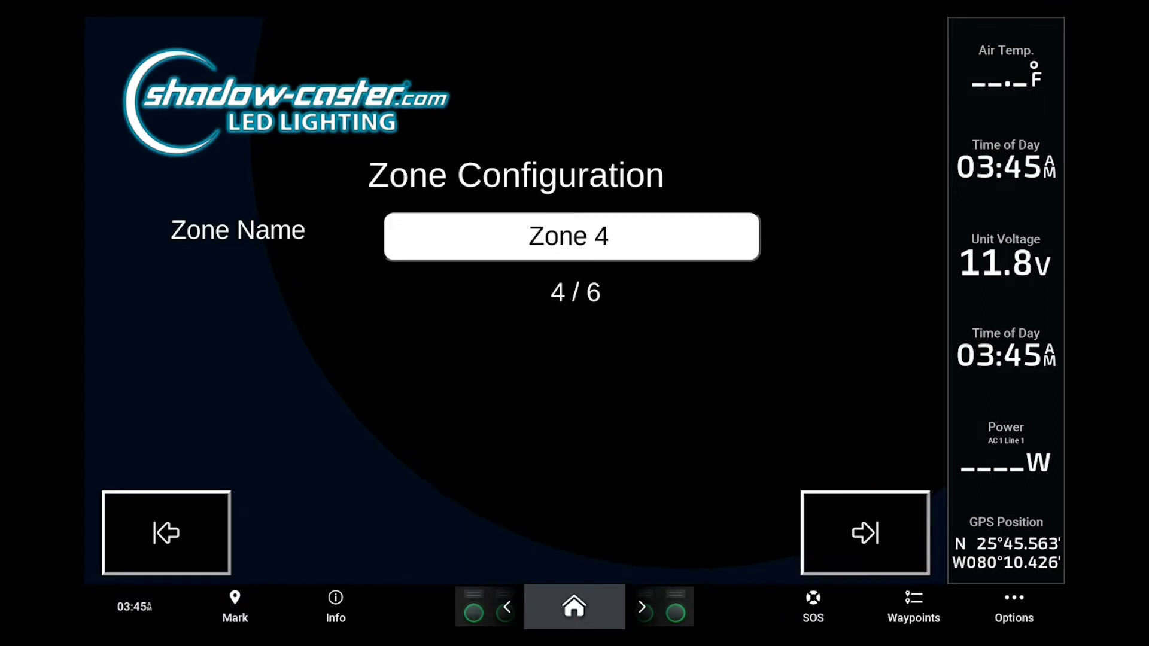
- Name the fourth lighting zone HARDTOP
key("BackSpace")
key("BackSpace")
key("BackSpace")
key("BackSpace")
key("BackSpace")
key("BackSpace")
type("HARDTOP")
key("Return")
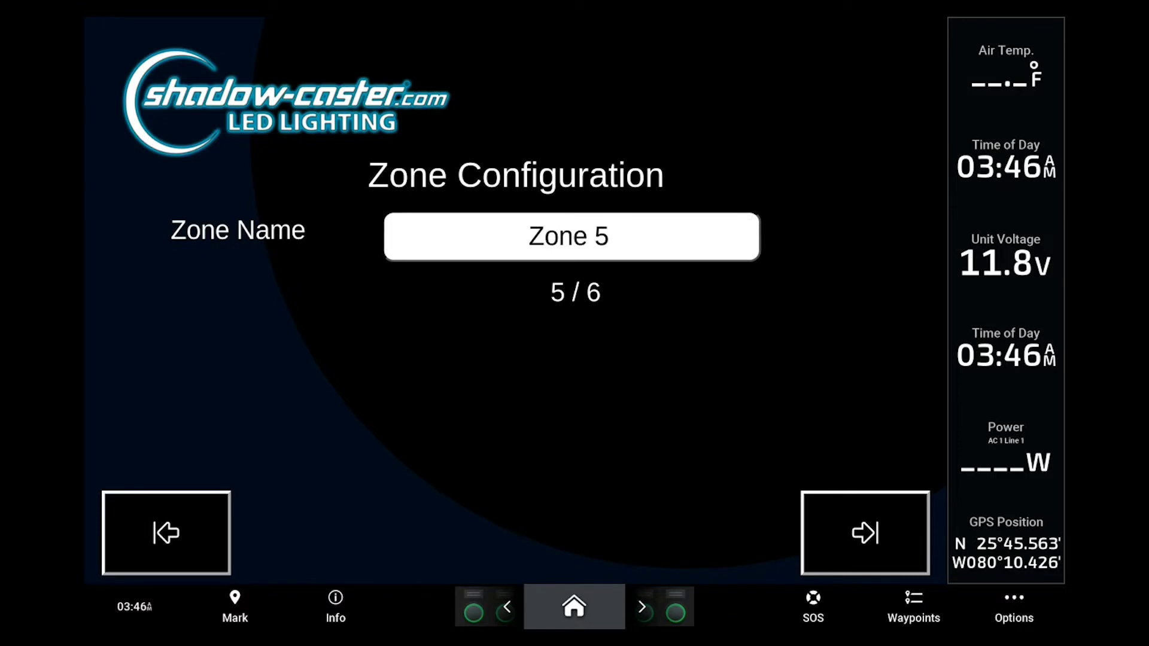
- Name the fifth lighting zone SPREADERS and the sixth zone UNDERWATER
type("SPREADER")
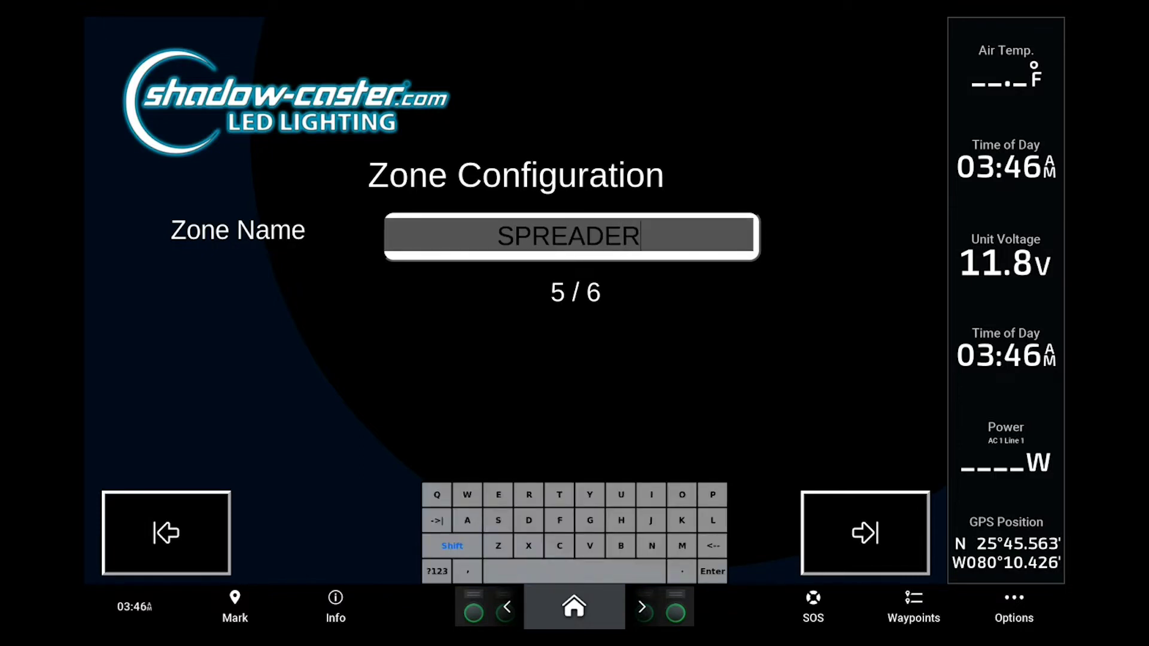
key("Return")
type("UNDERWATE")
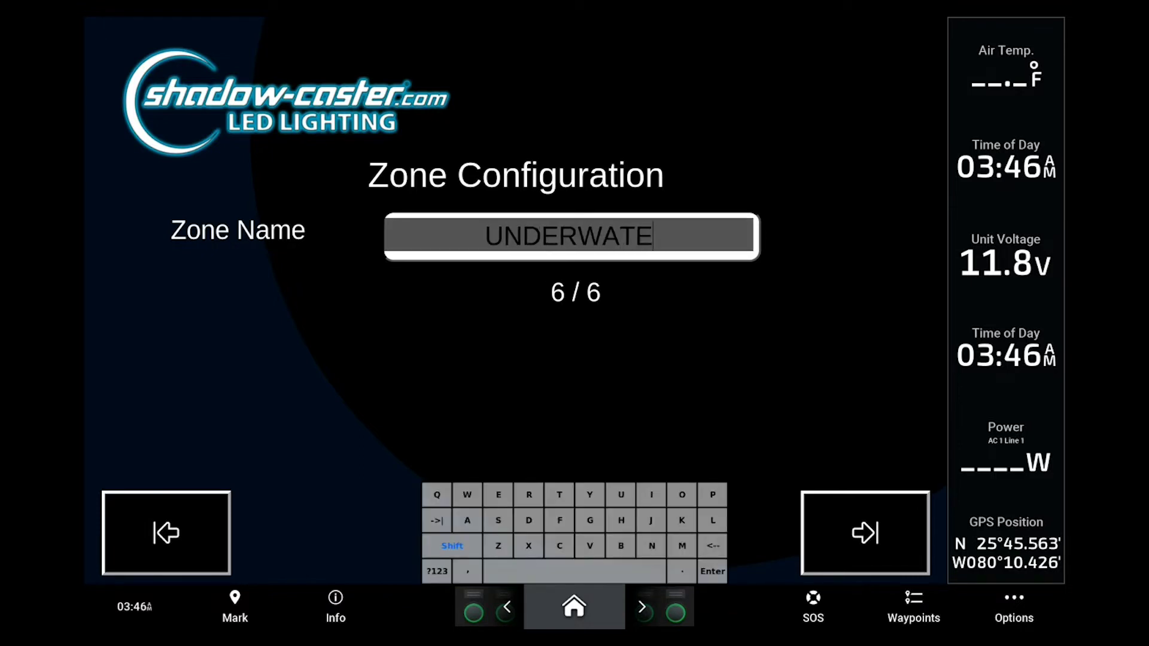
type("R")
key("Return")
- Continue through the light configuration and accept Full as the operation mode
left_click(864, 533)
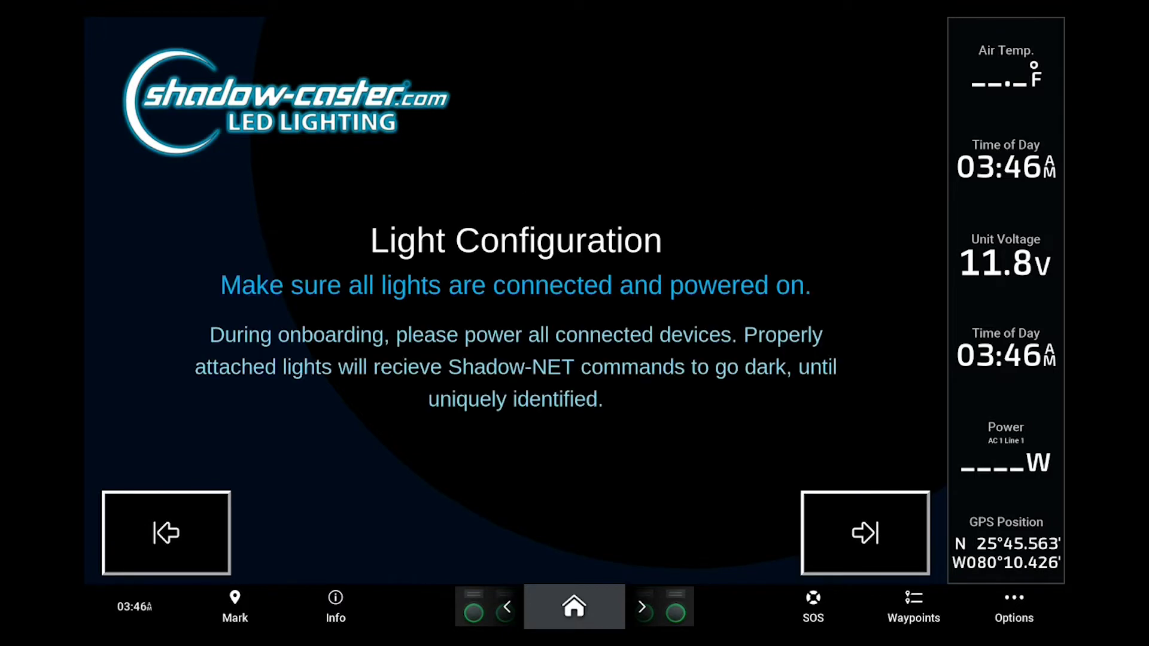
left_click(864, 532)
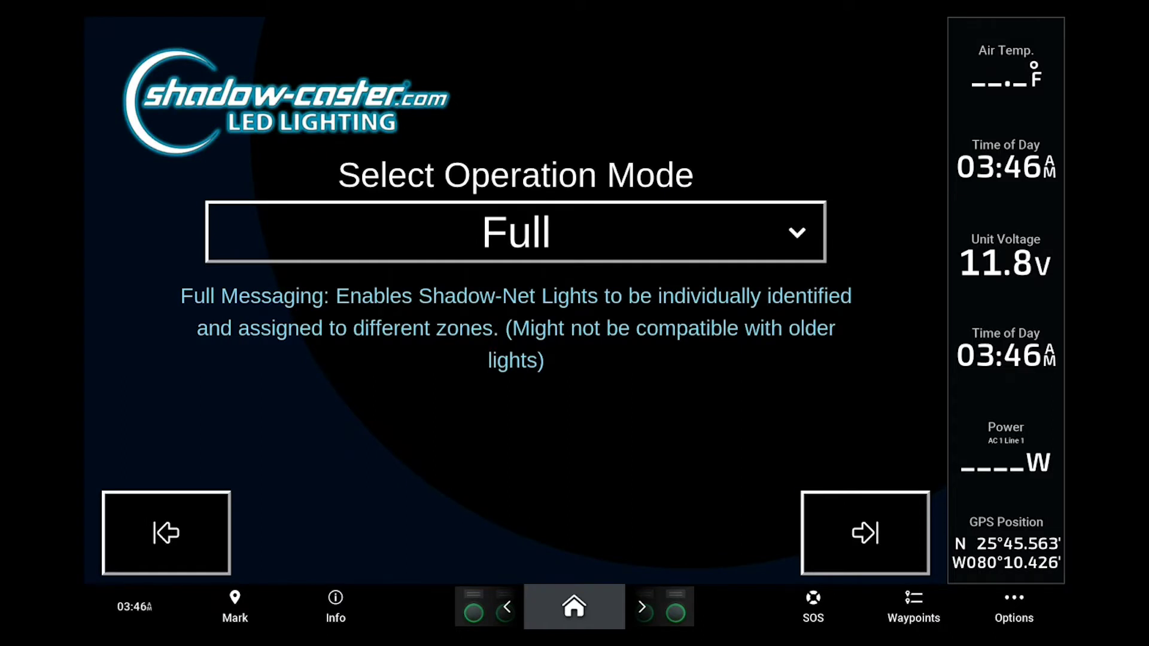
left_click(865, 533)
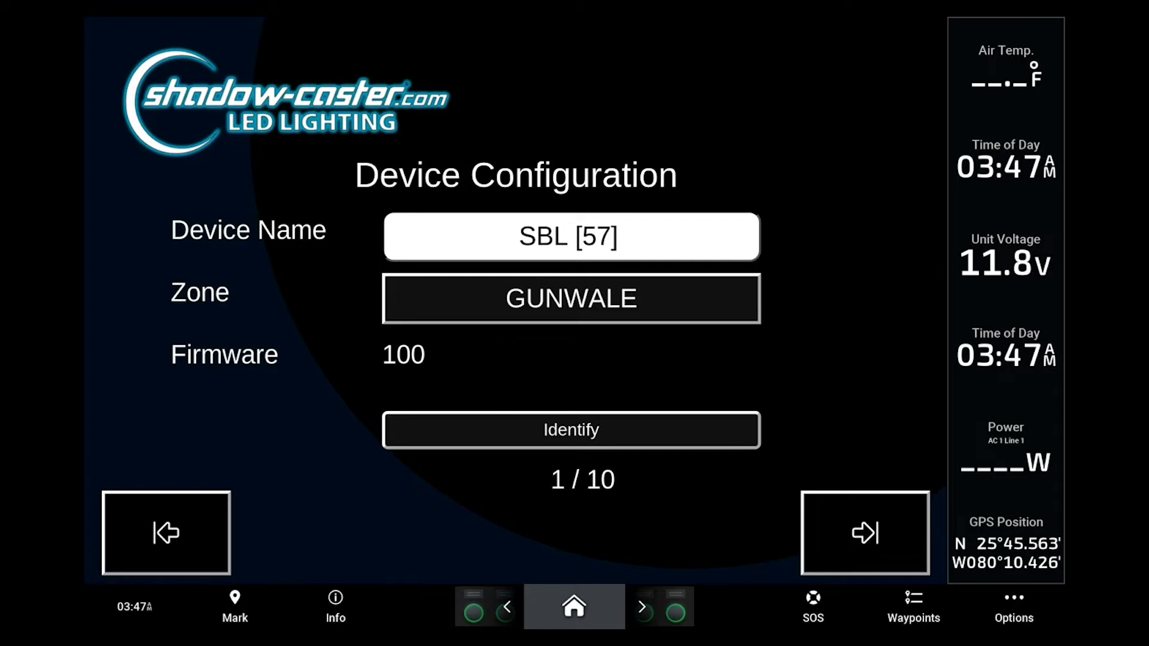
- Assign the first device, SBL [57], to the GUNWALE zone and advance to the second device
left_click(571, 298)
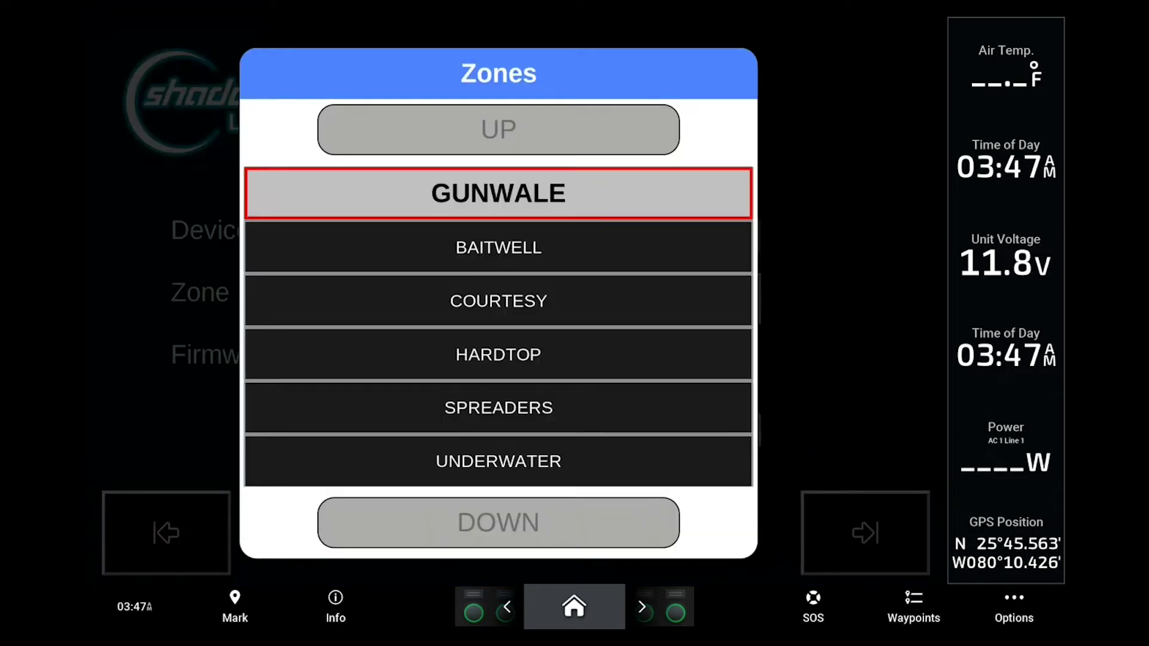
left_click(497, 193)
left_click(865, 532)
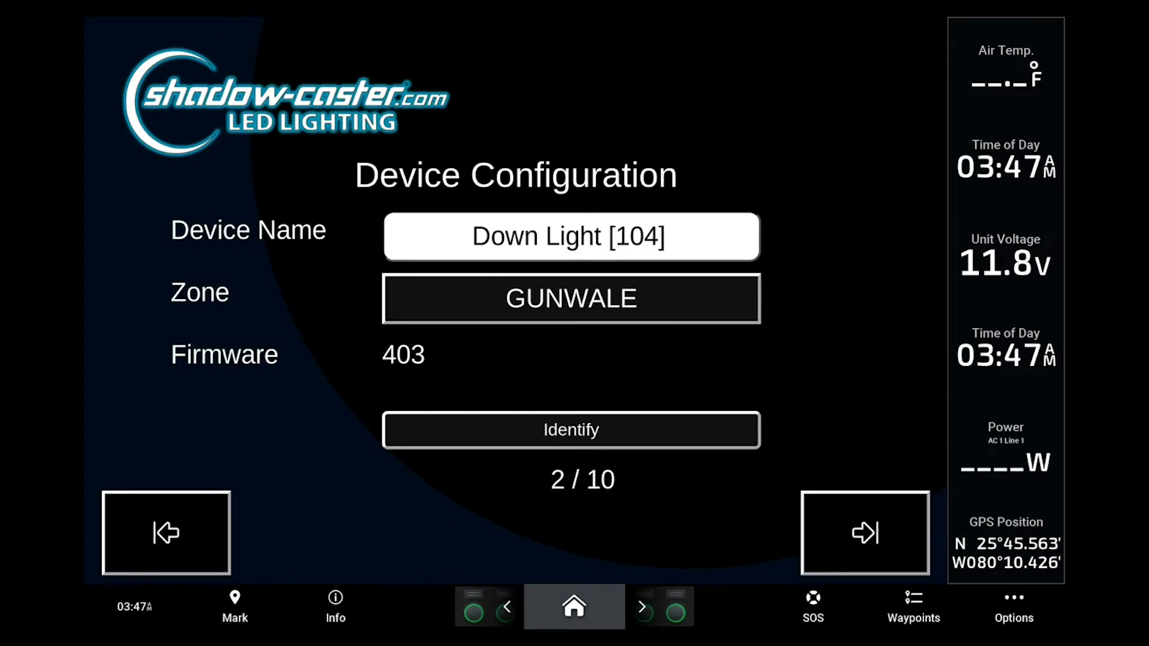
- Assign the fourth device to the GUNWALE zone and advance through the remaining devices to finish the device configuration
left_click(864, 533)
left_click(865, 533)
left_click(570, 298)
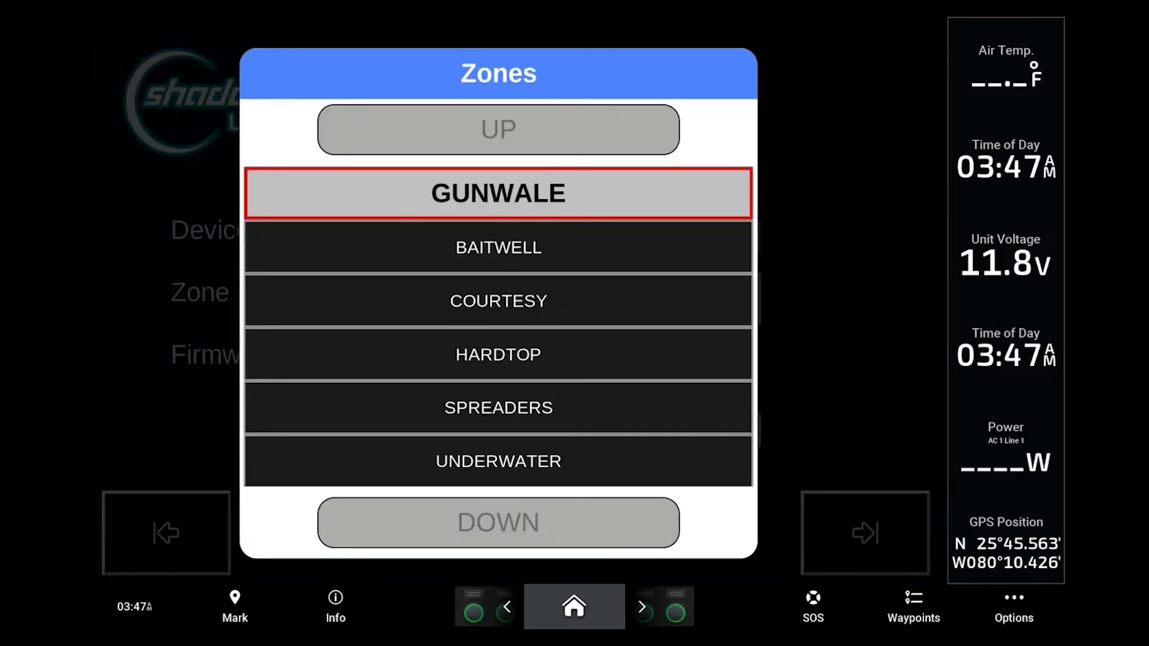
left_click(498, 193)
left_click(865, 533)
left_click(864, 533)
left_click(865, 533)
left_click(865, 533)
left_click(864, 533)
left_click(865, 532)
left_click(864, 533)
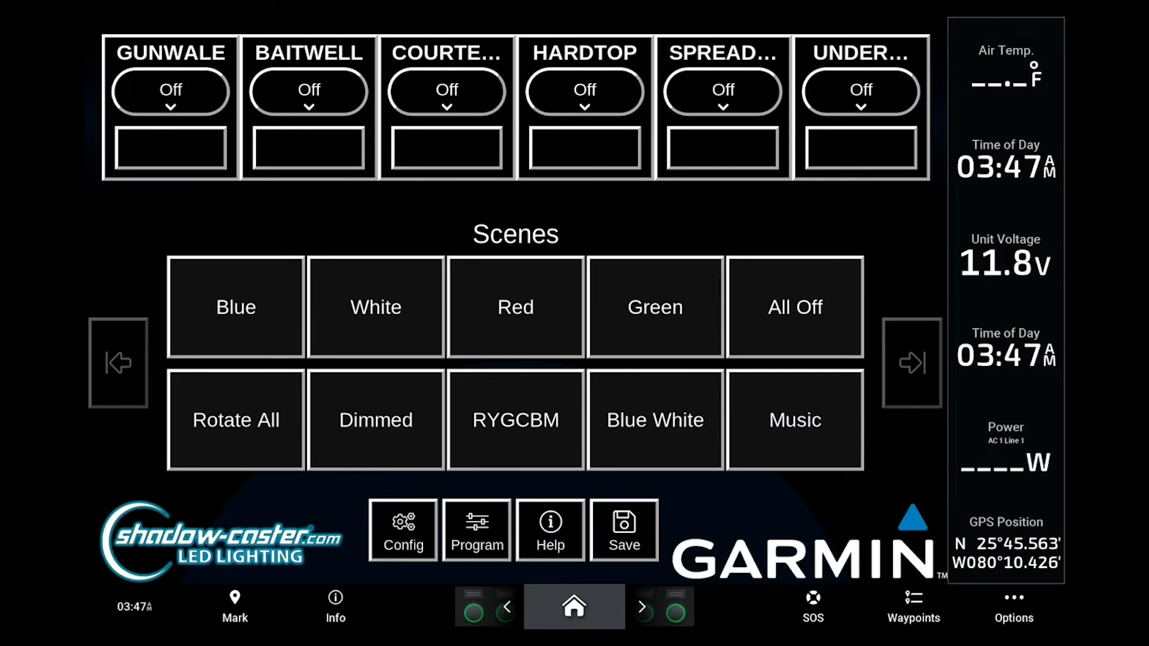
- Set the GUNWALE zone to a blue color at about three-quarters intensity
left_click(170, 89)
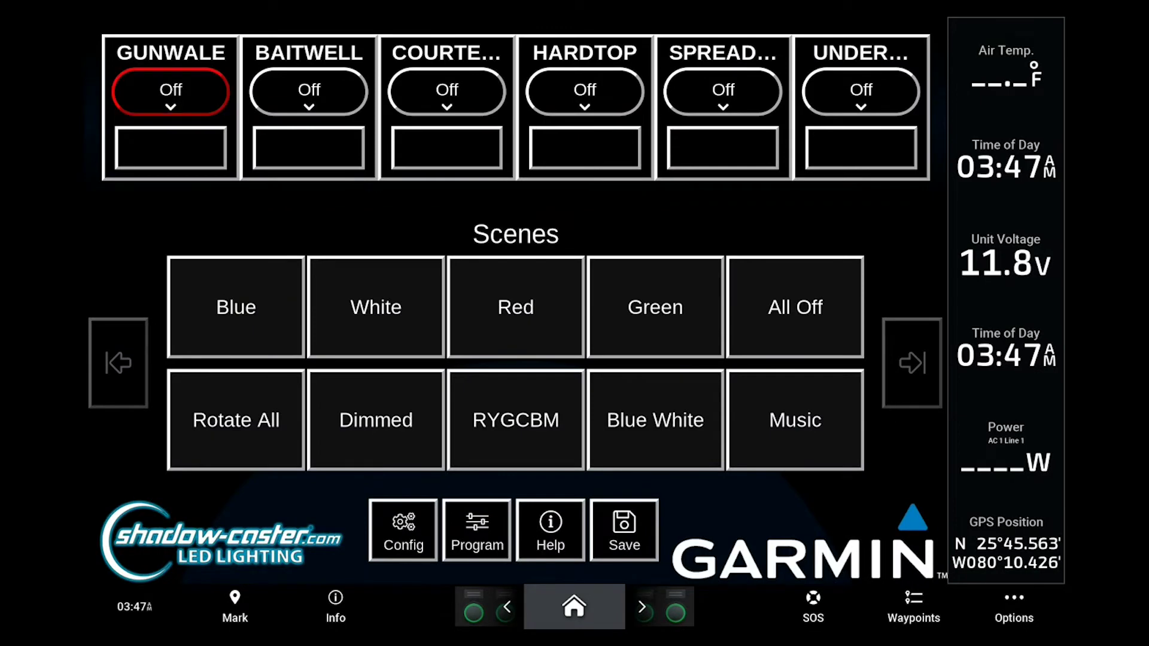
left_click(170, 192)
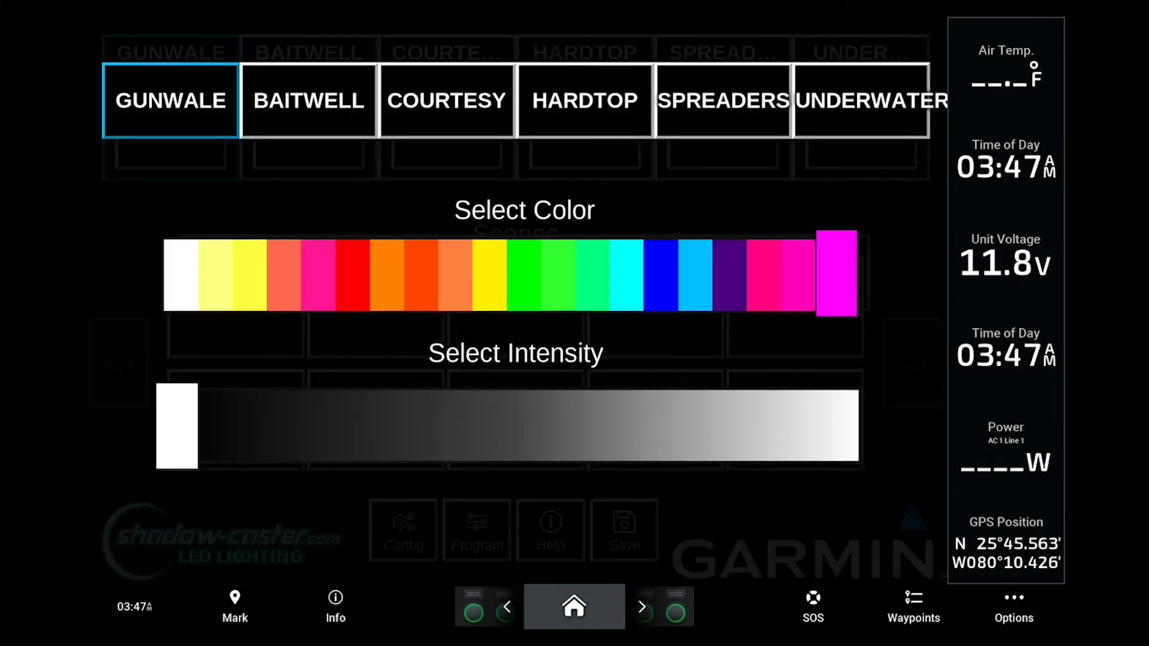
left_click(664, 273)
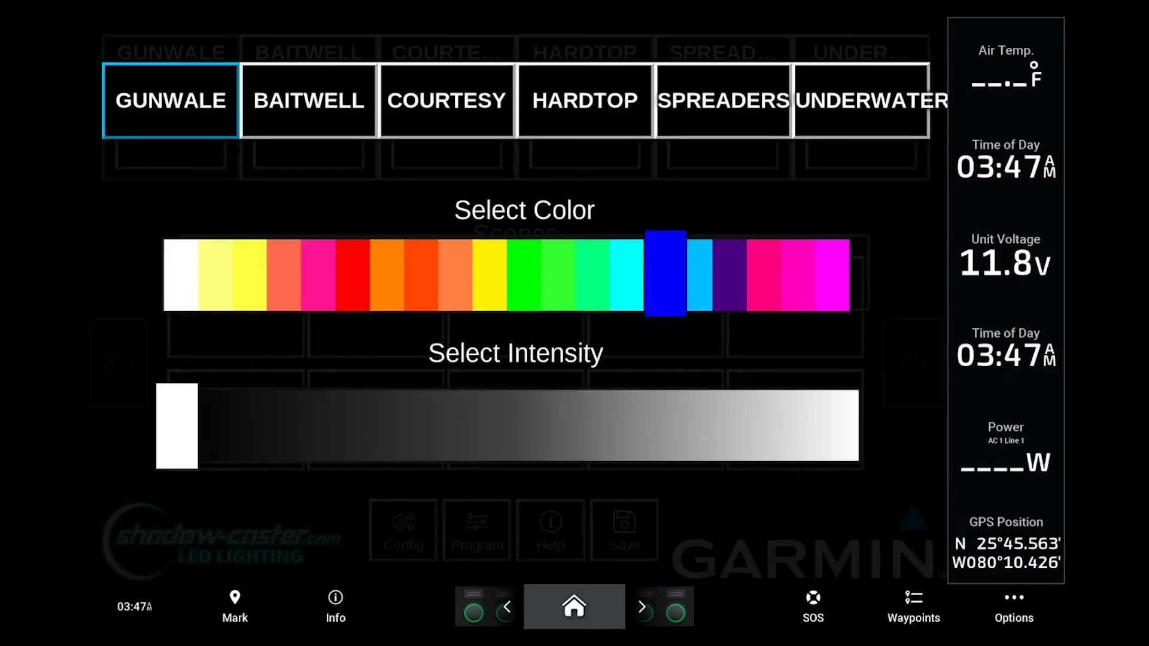
left_click_drag(176, 426, 520, 426)
left_click(706, 425)
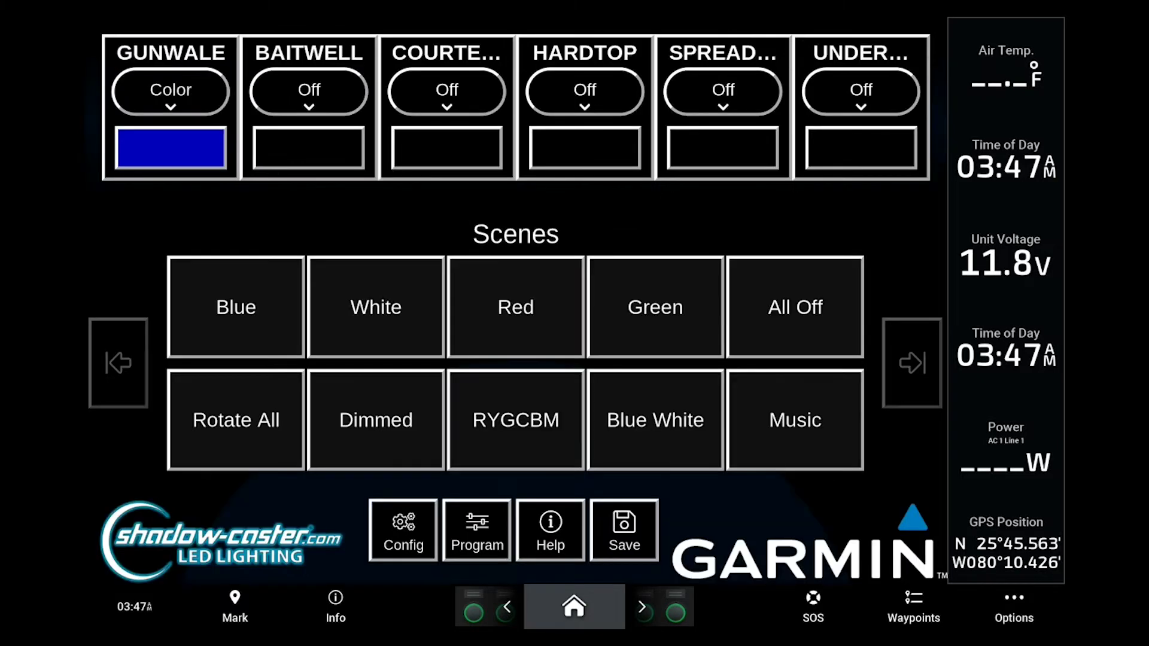
- Apply the All Off scene and set the GUNWALE zone to red at about three-quarters intensity
left_click(795, 307)
left_click(171, 91)
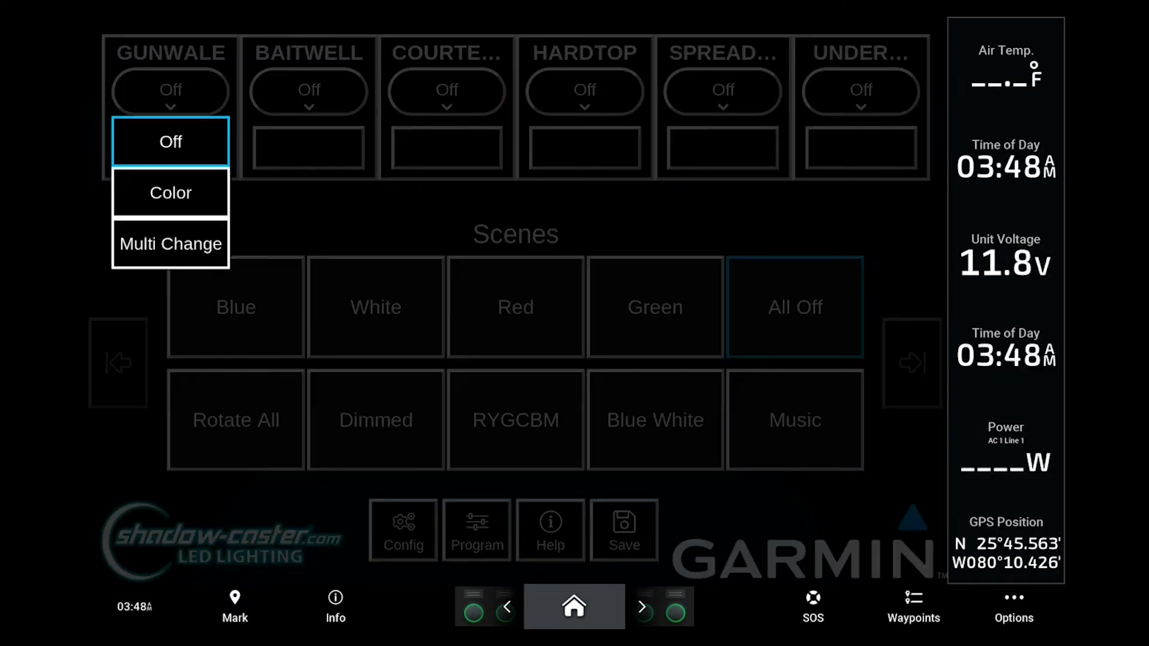
left_click(170, 192)
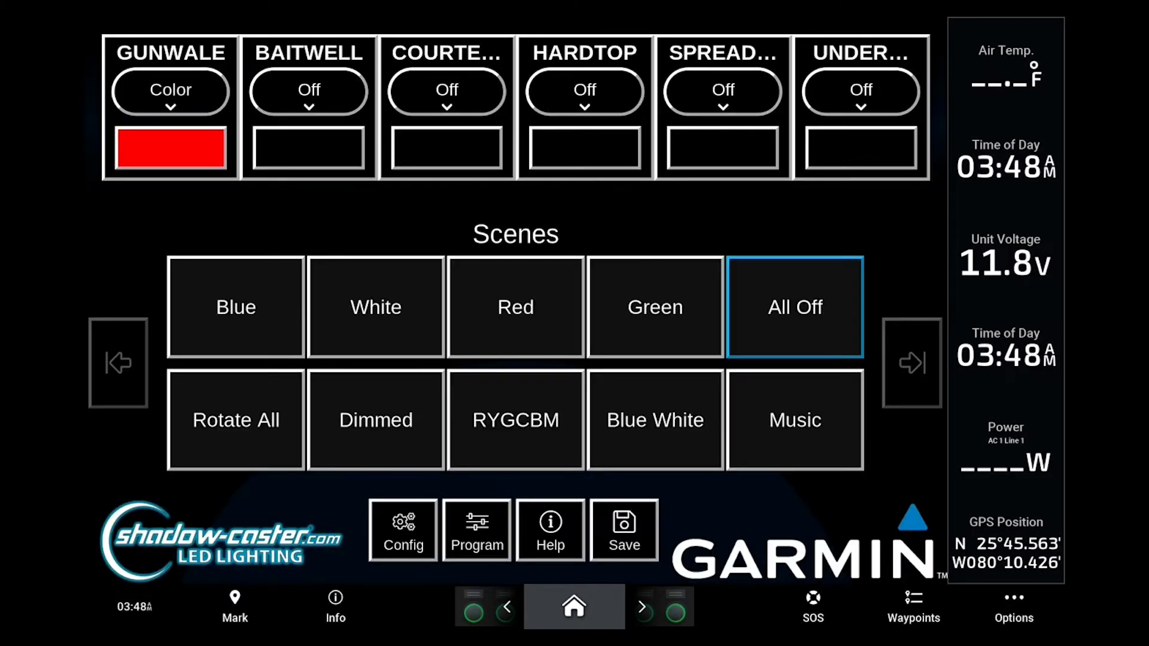
left_click(170, 147)
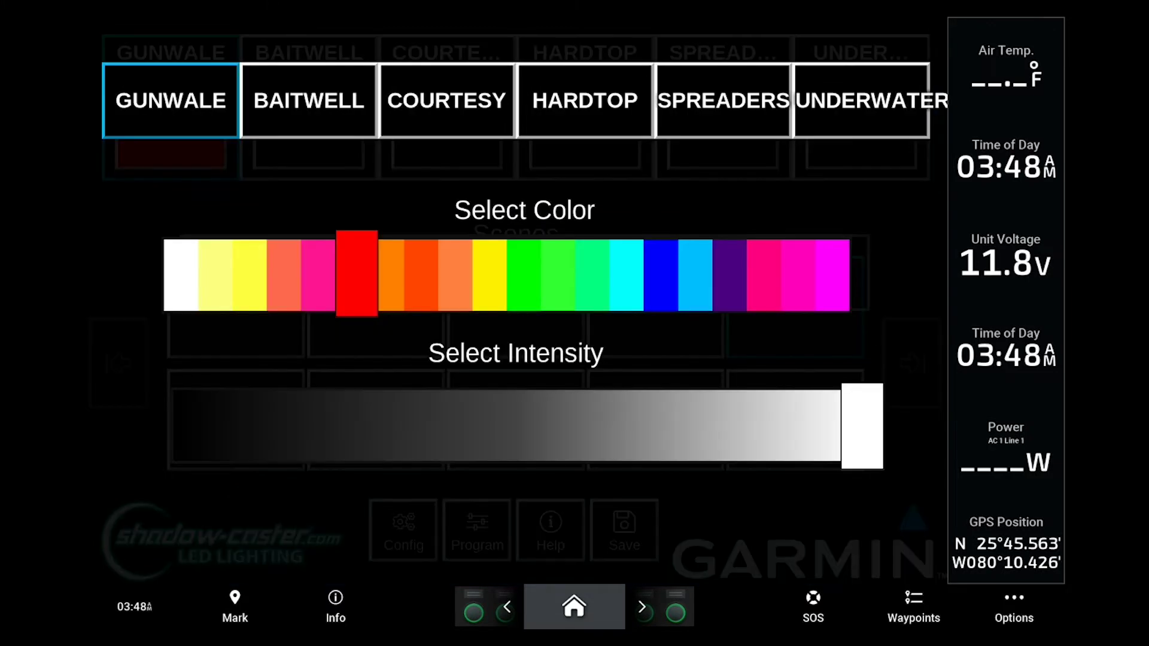
left_click_drag(861, 426, 707, 425)
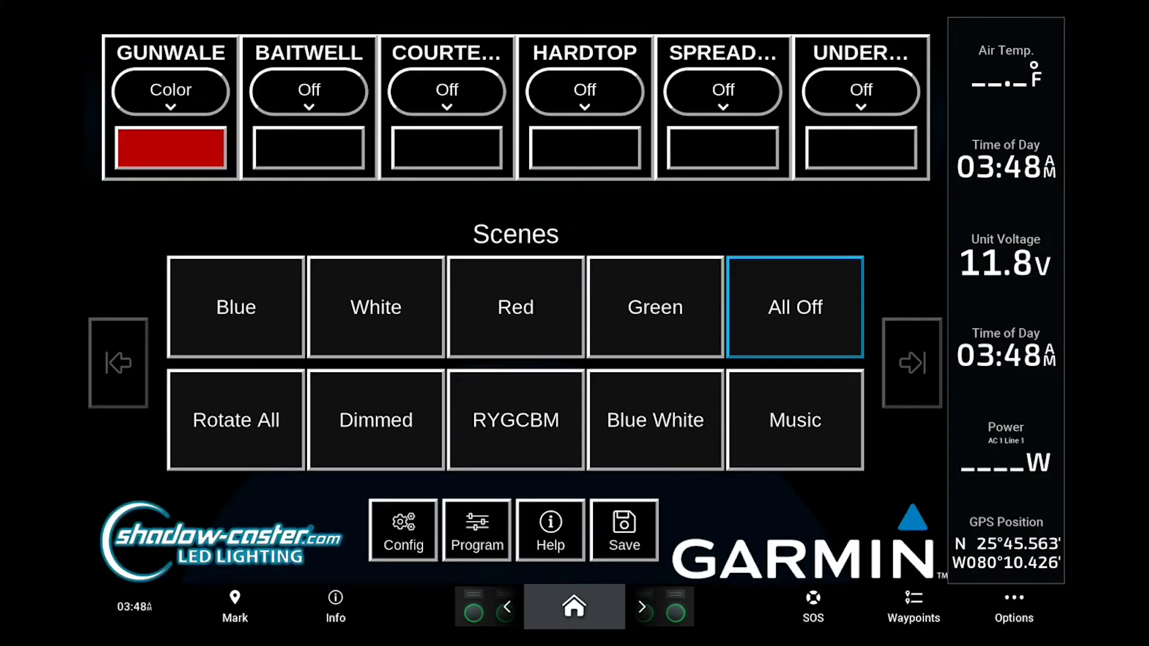
- Set the SPREADERS zone to white at about half intensity
left_click(722, 90)
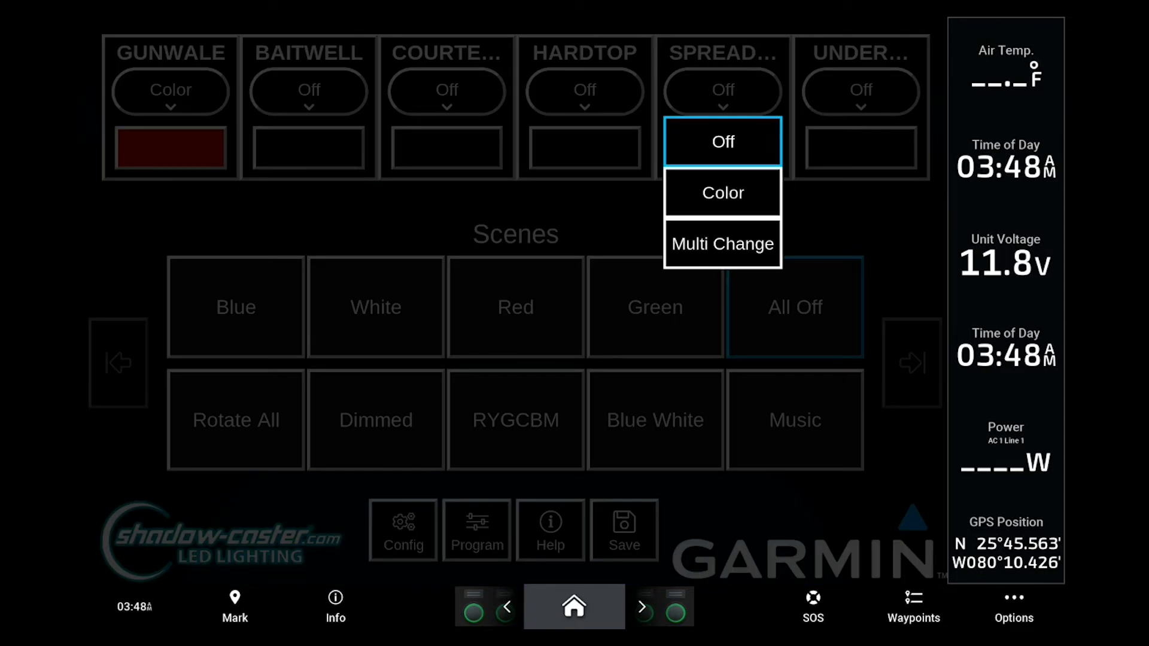
left_click(723, 193)
left_click(723, 147)
left_click(180, 275)
left_click_drag(861, 425, 519, 425)
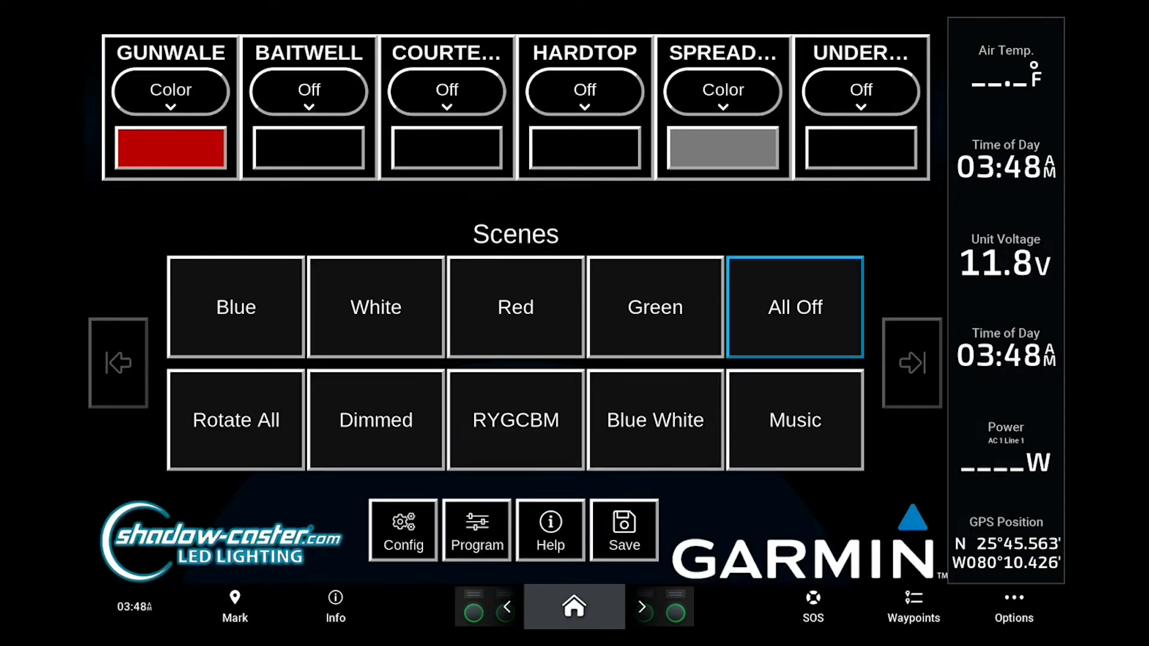
- Set the UNDERWATER zone to the Multi Change program
left_click(861, 91)
left_click(860, 243)
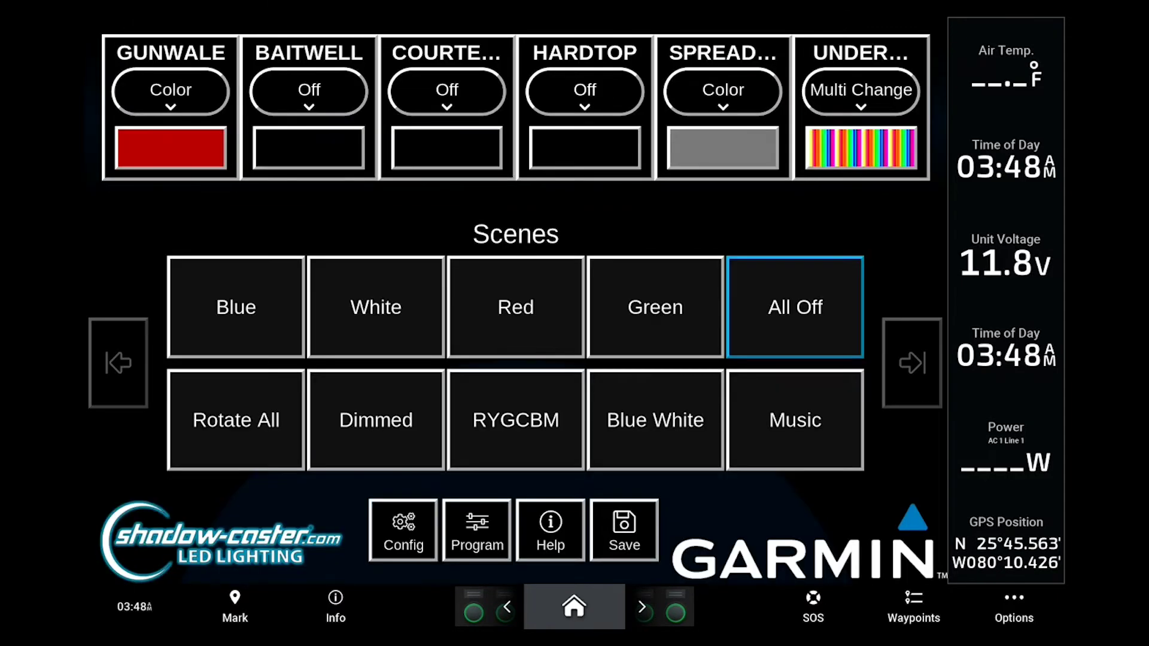
- Open the UNDERWATER zone's program options, select Multi-Color Change and slow its speed to the minimum
left_click(477, 530)
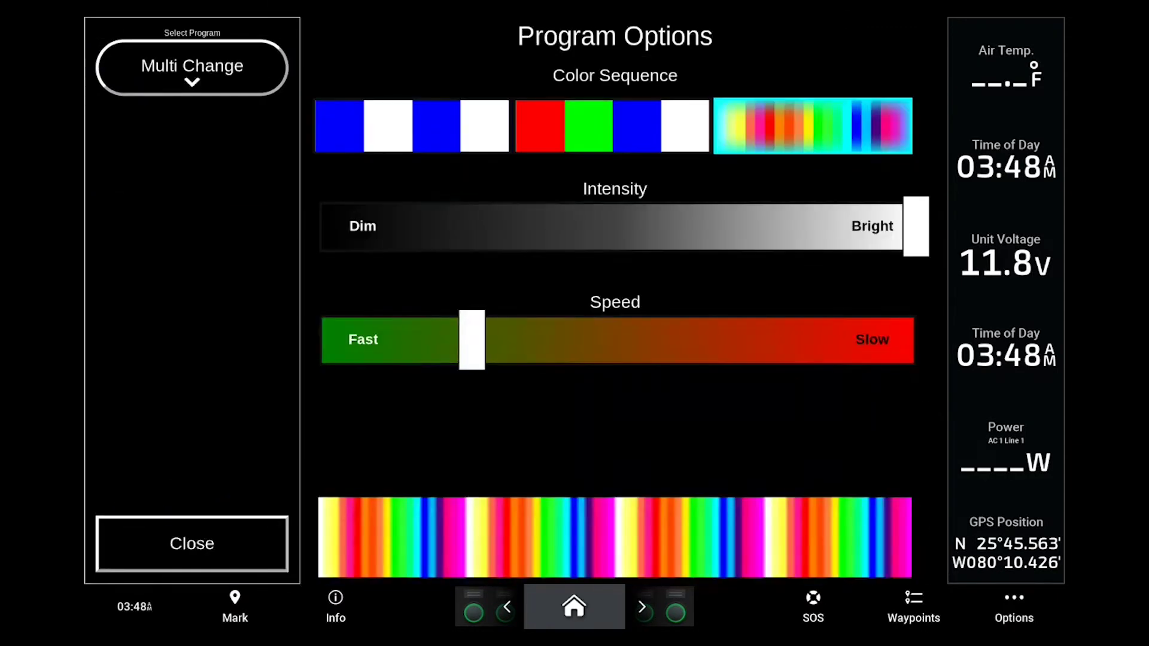
left_click(192, 65)
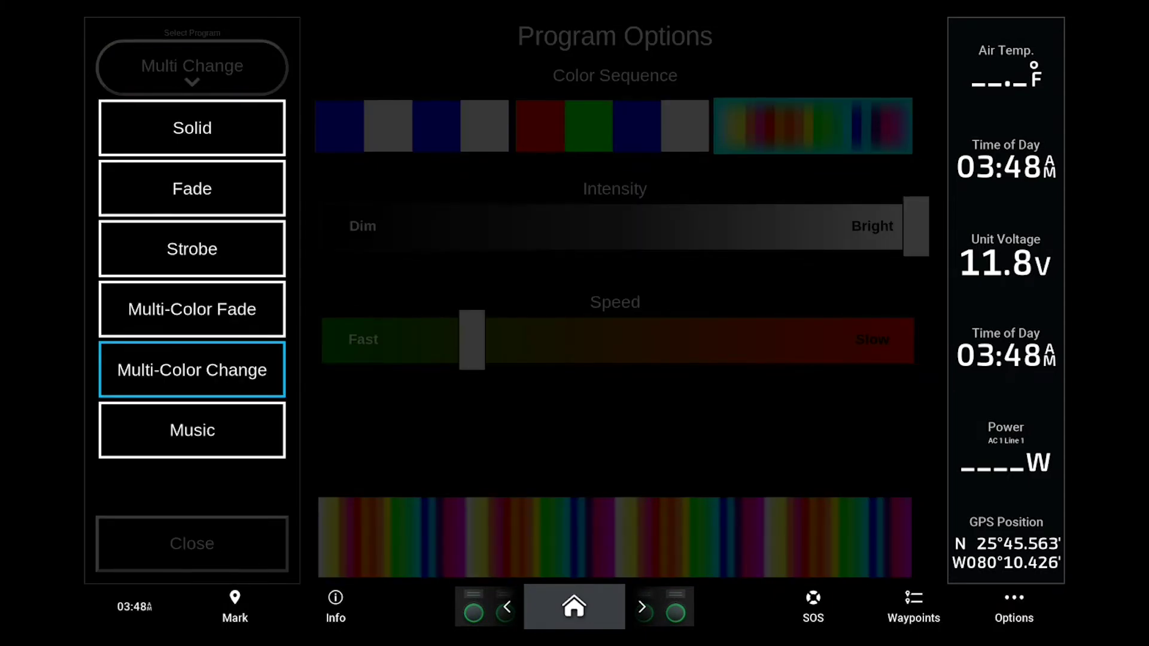
left_click(192, 249)
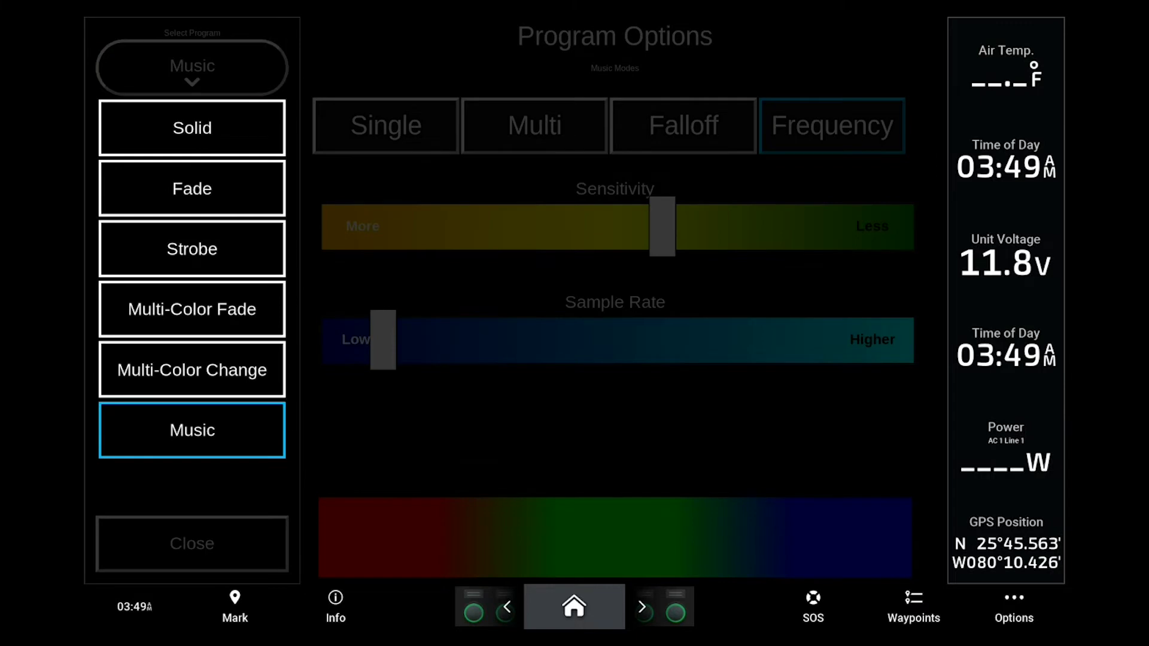
left_click(192, 370)
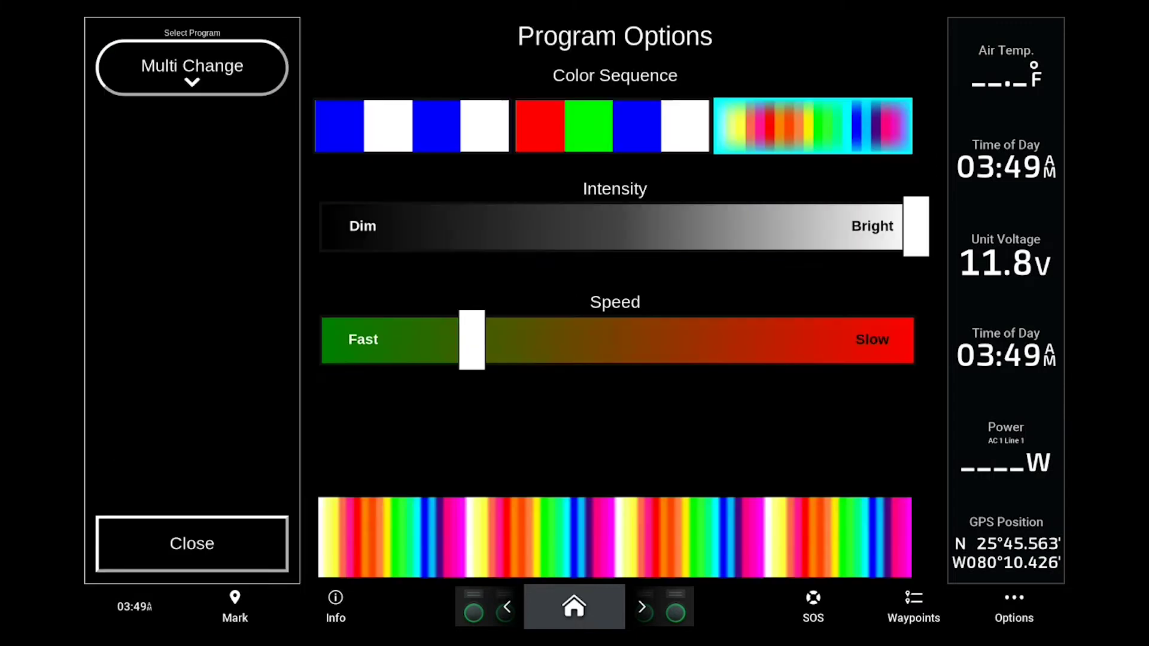
left_click_drag(471, 340, 620, 340)
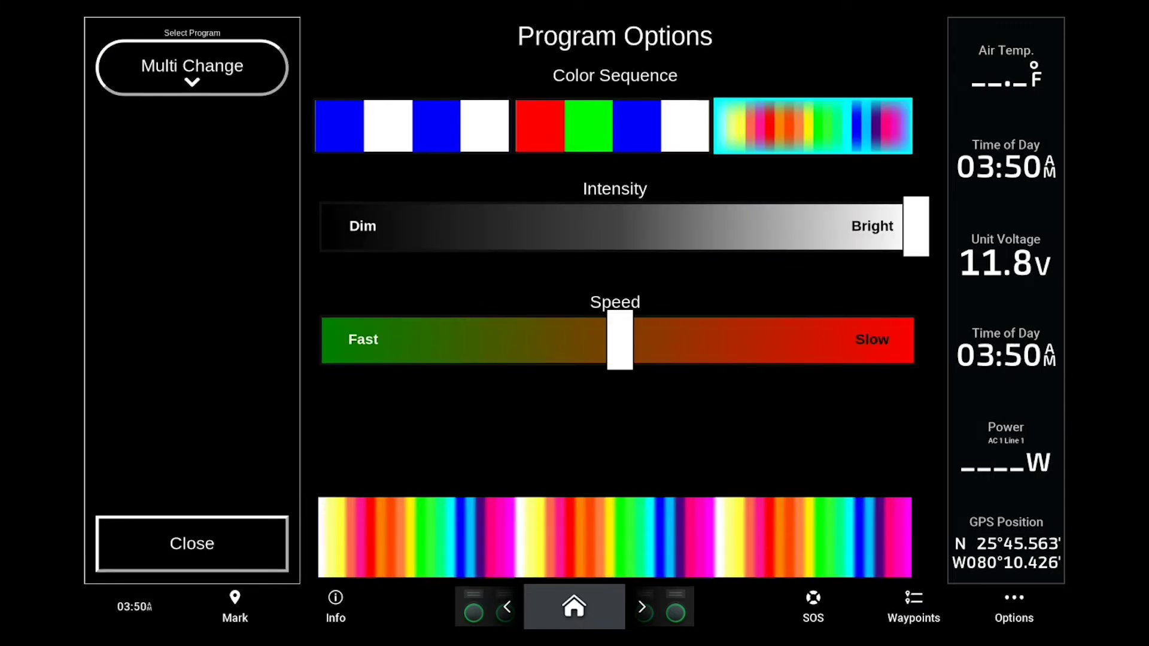
left_click_drag(620, 340, 916, 340)
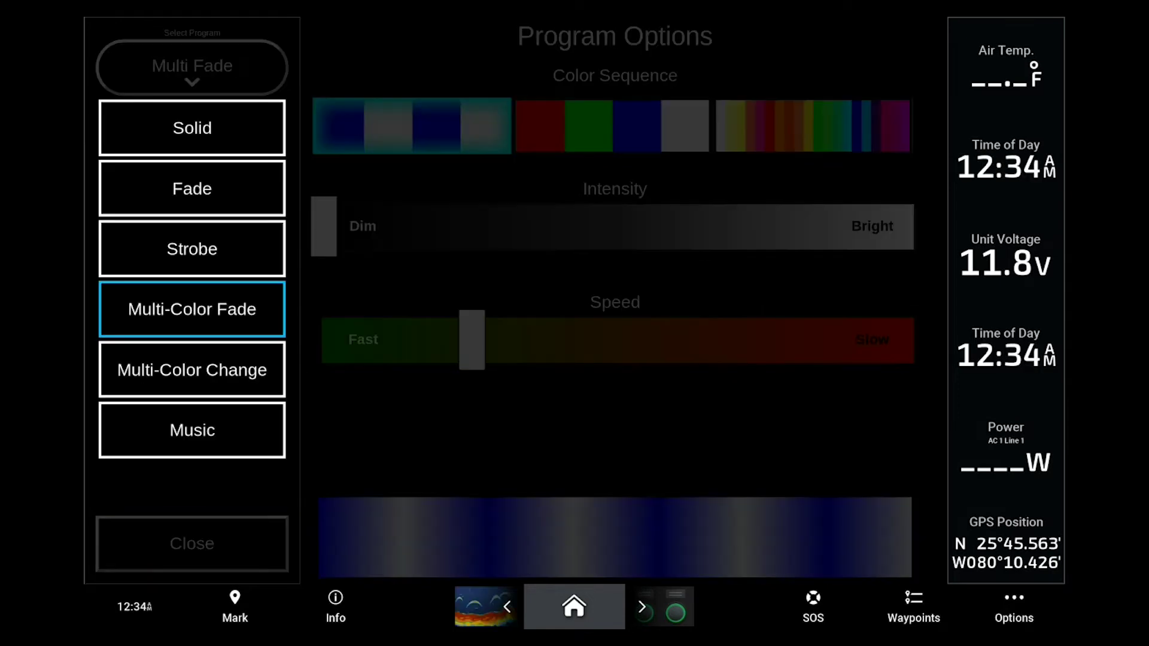
- Switch the program to Fade and set it to blue at about three-quarters intensity
left_click(192, 187)
left_click_drag(324, 226, 781, 226)
left_click(514, 116)
left_click(633, 116)
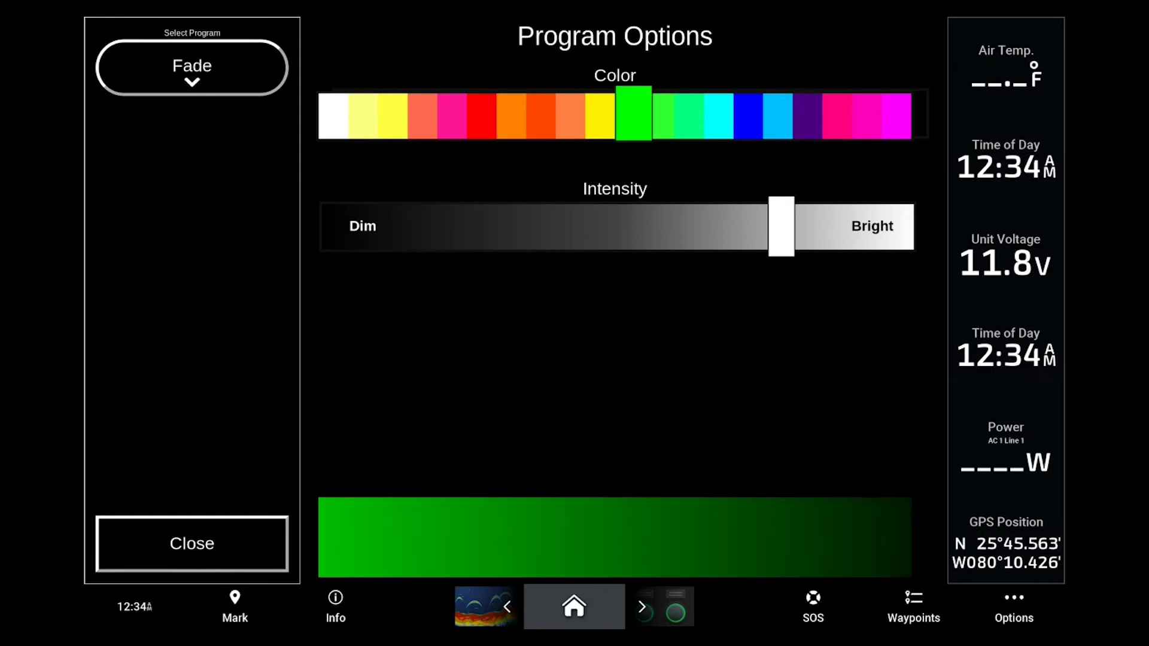
left_click(752, 113)
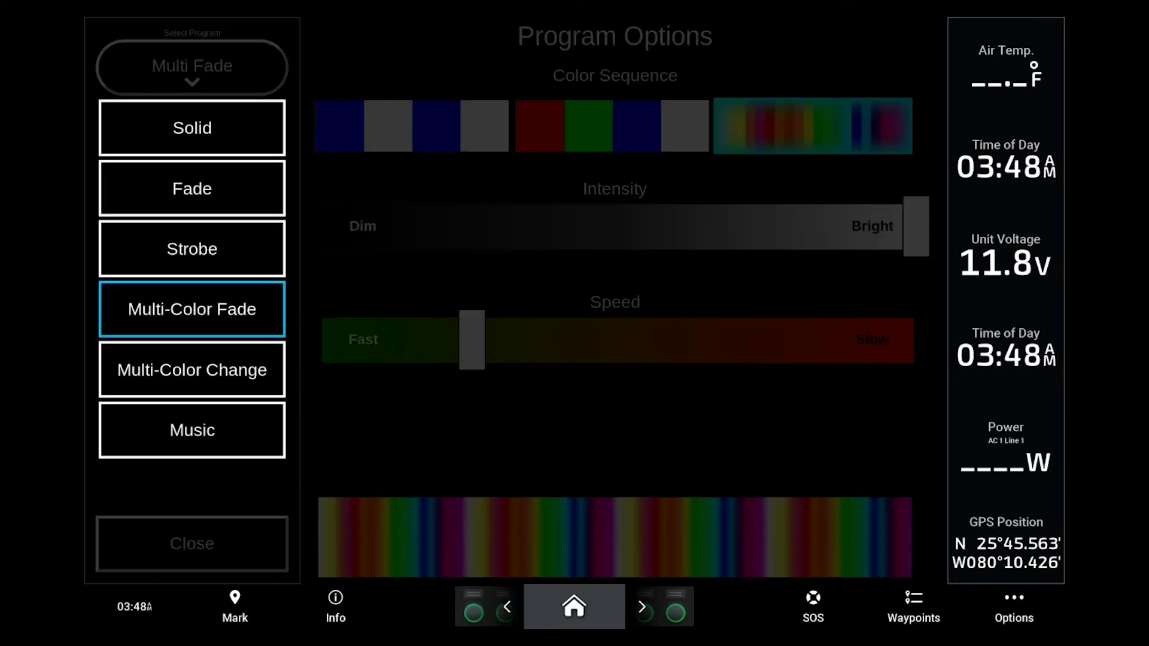
- Switch the program to Music and try the Single, Multi, Falloff and Frequency modes
left_click(191, 430)
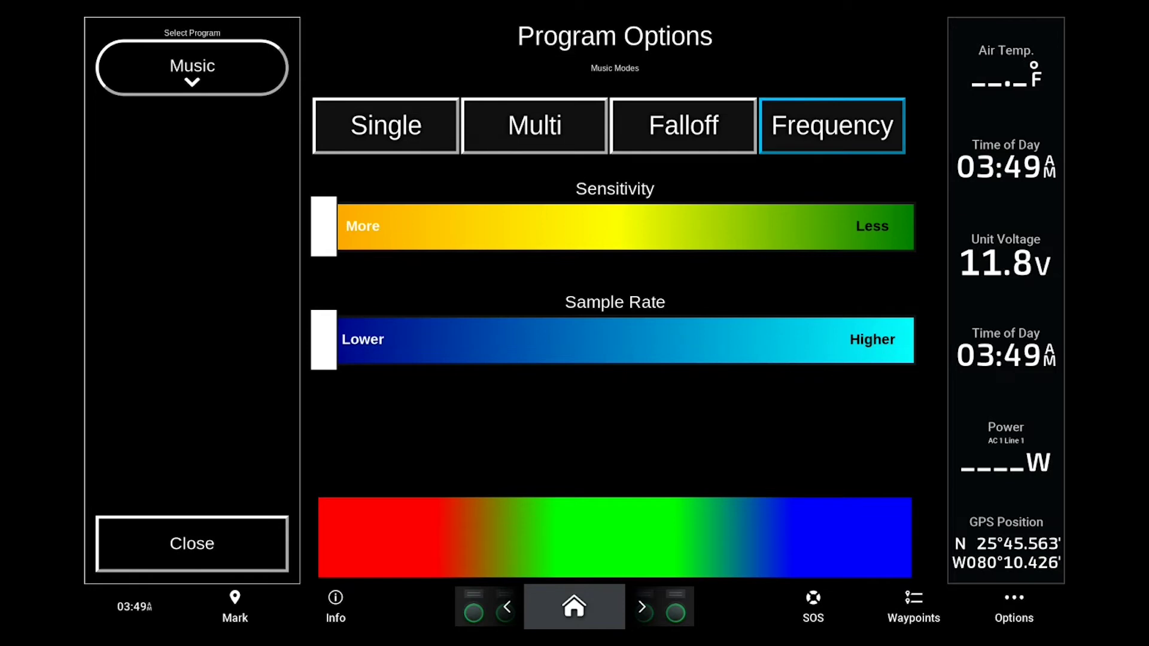
left_click(385, 125)
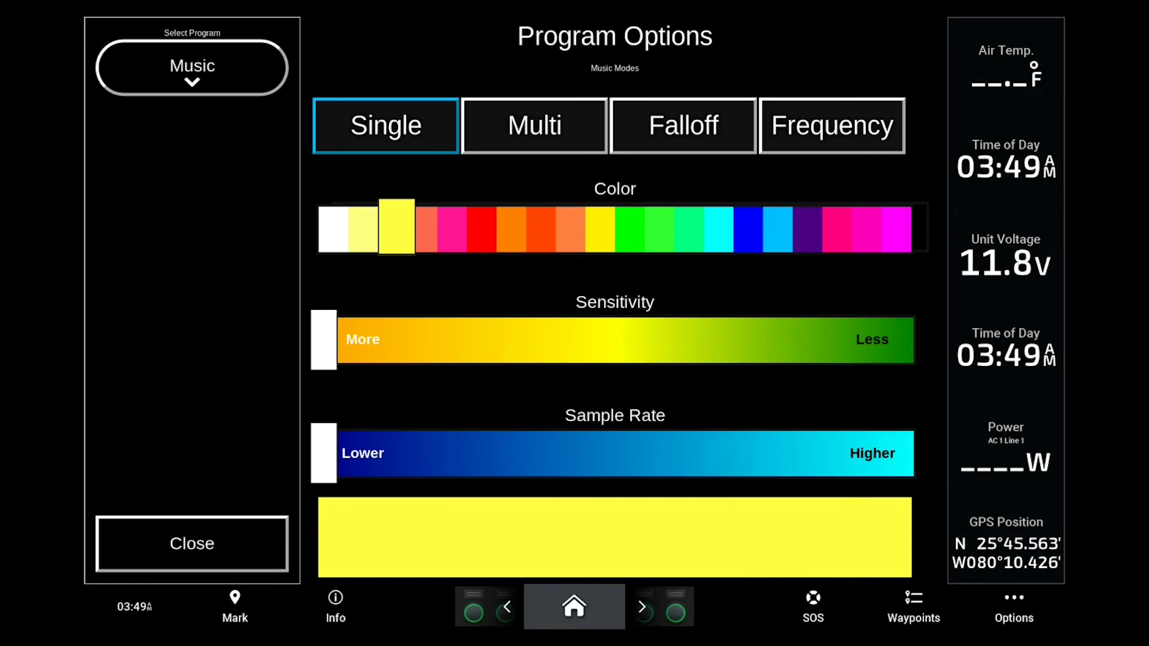
left_click(534, 125)
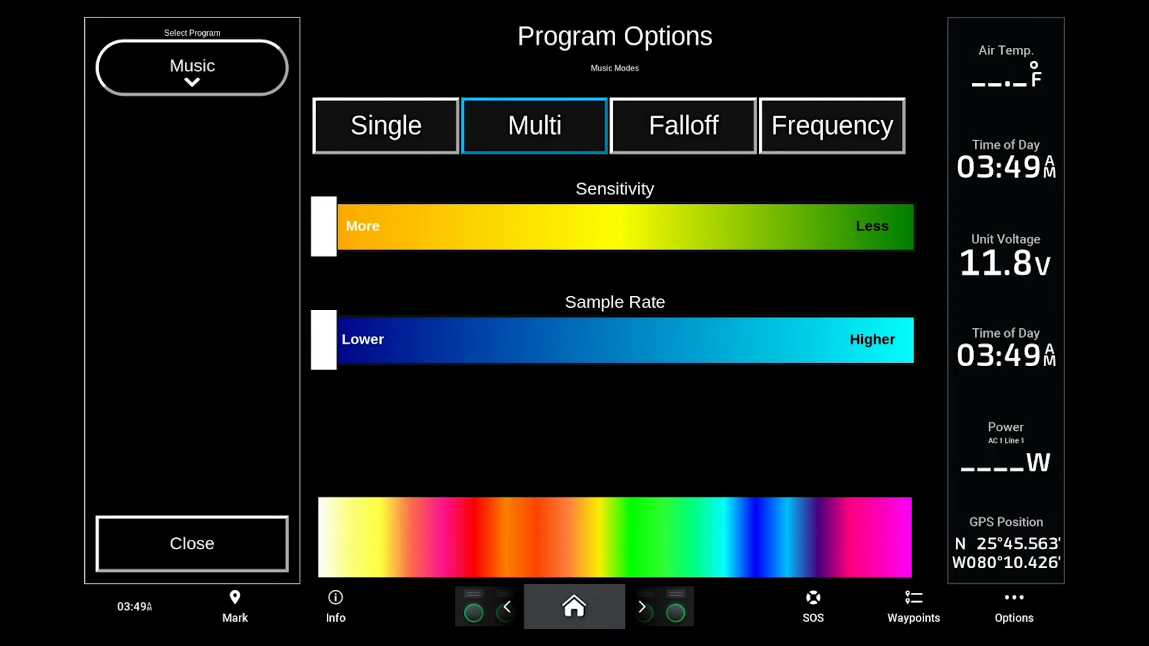
left_click(683, 125)
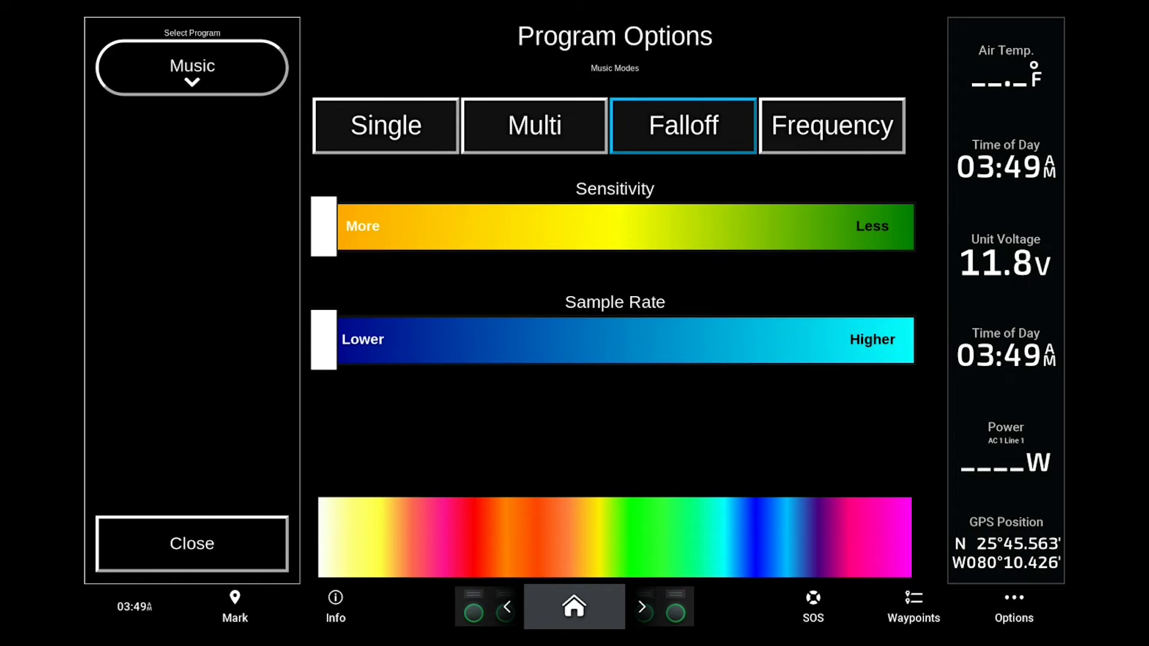
left_click(831, 126)
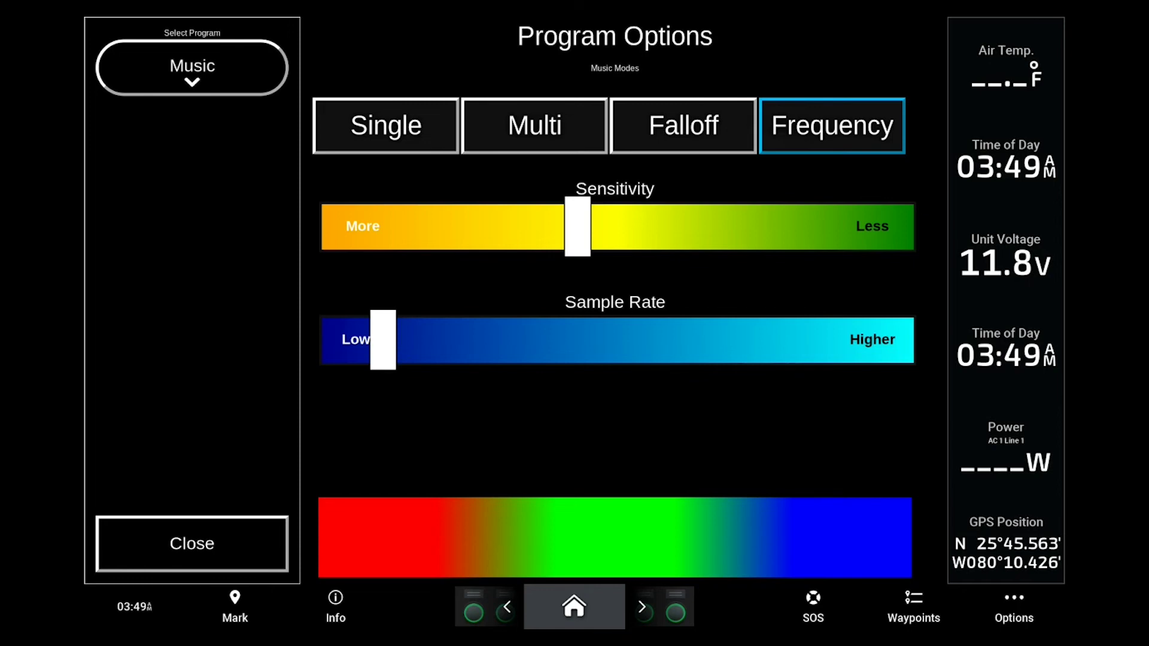
- Set the UNDERWATER zone's program to Multi-Color Change at the slowest speed and close the program options
left_click(191, 67)
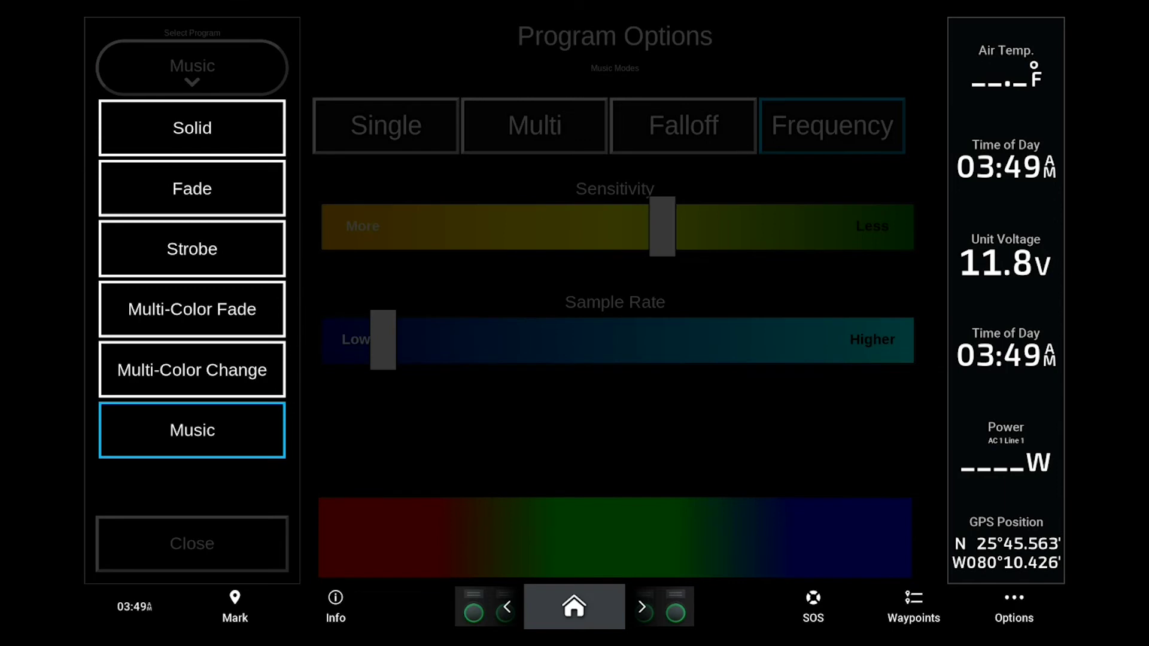
left_click(191, 369)
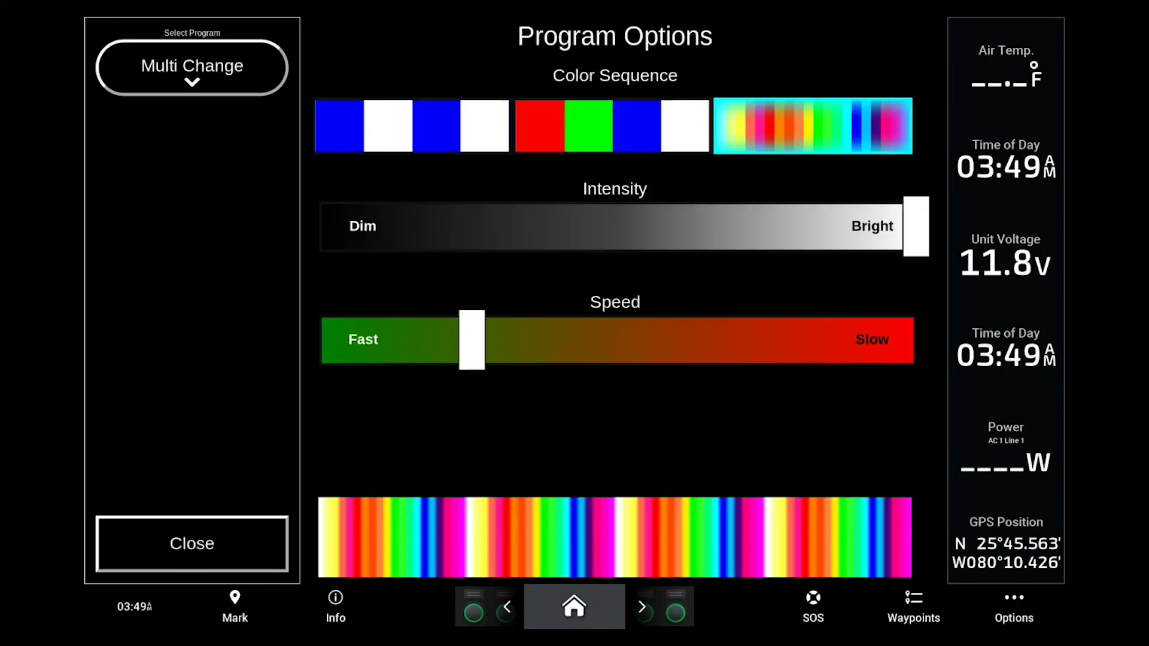
left_click_drag(472, 340, 620, 339)
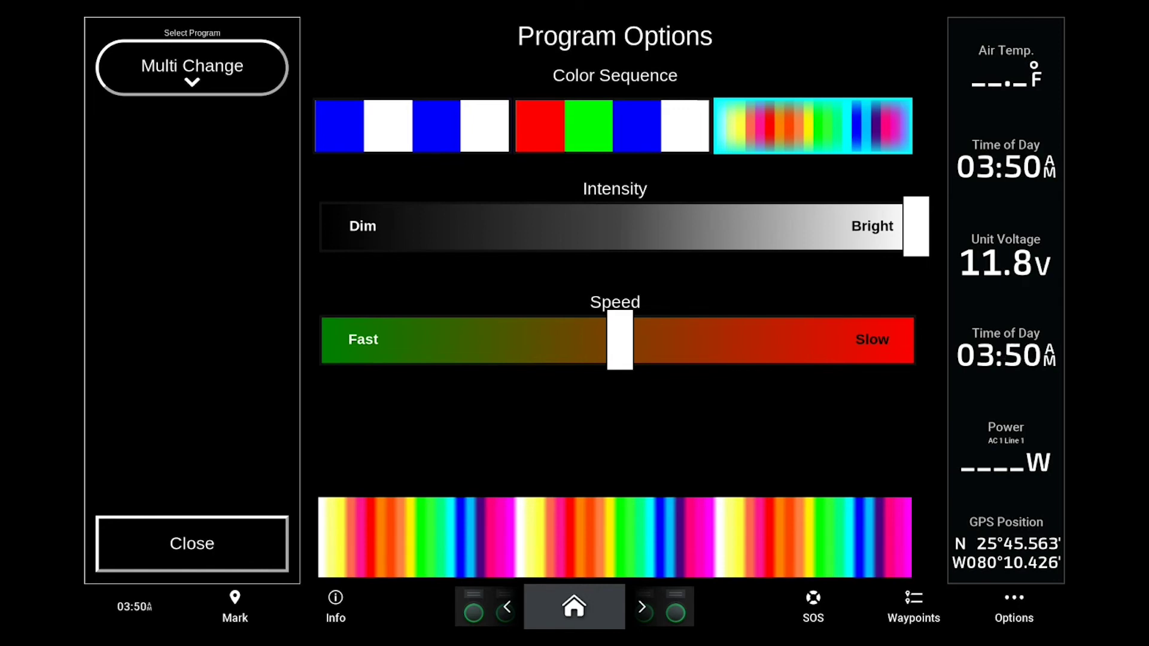
left_click_drag(620, 339, 915, 339)
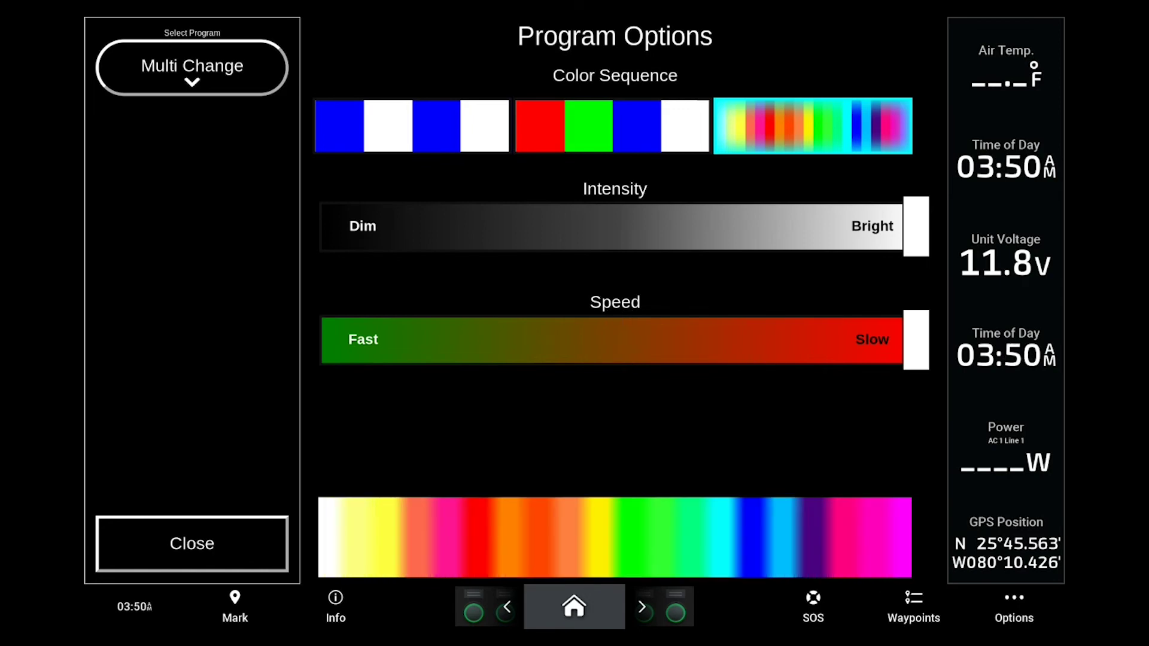
left_click(192, 544)
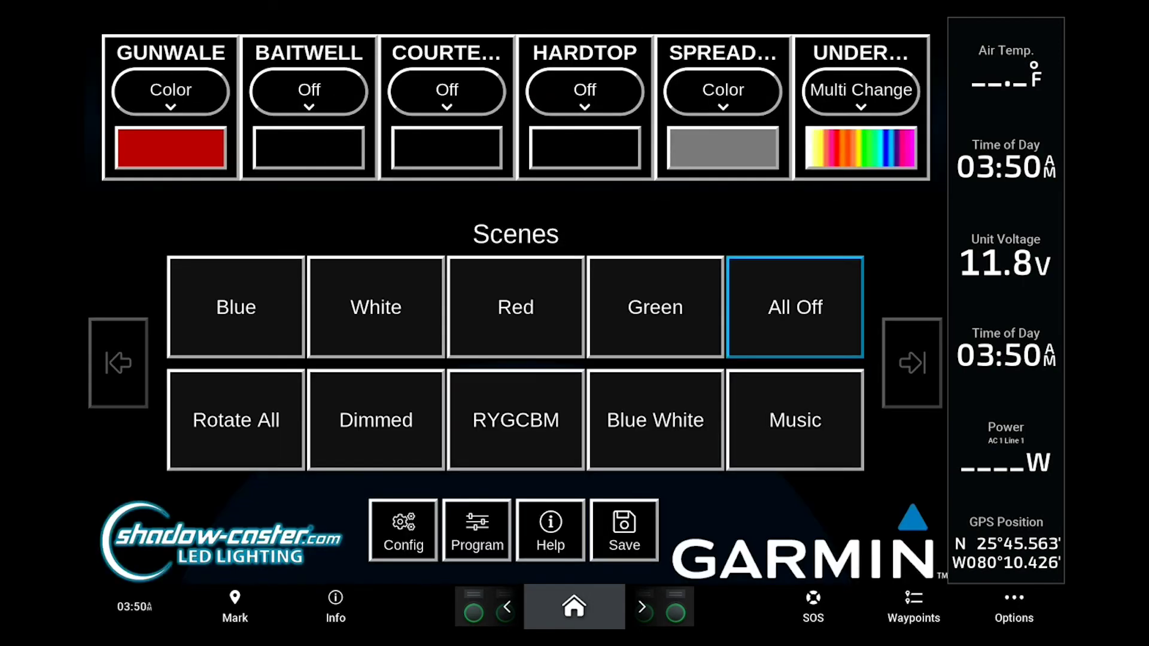
- Save the current zone lighting as a new scene named NIGHT CRUISE
left_click(624, 530)
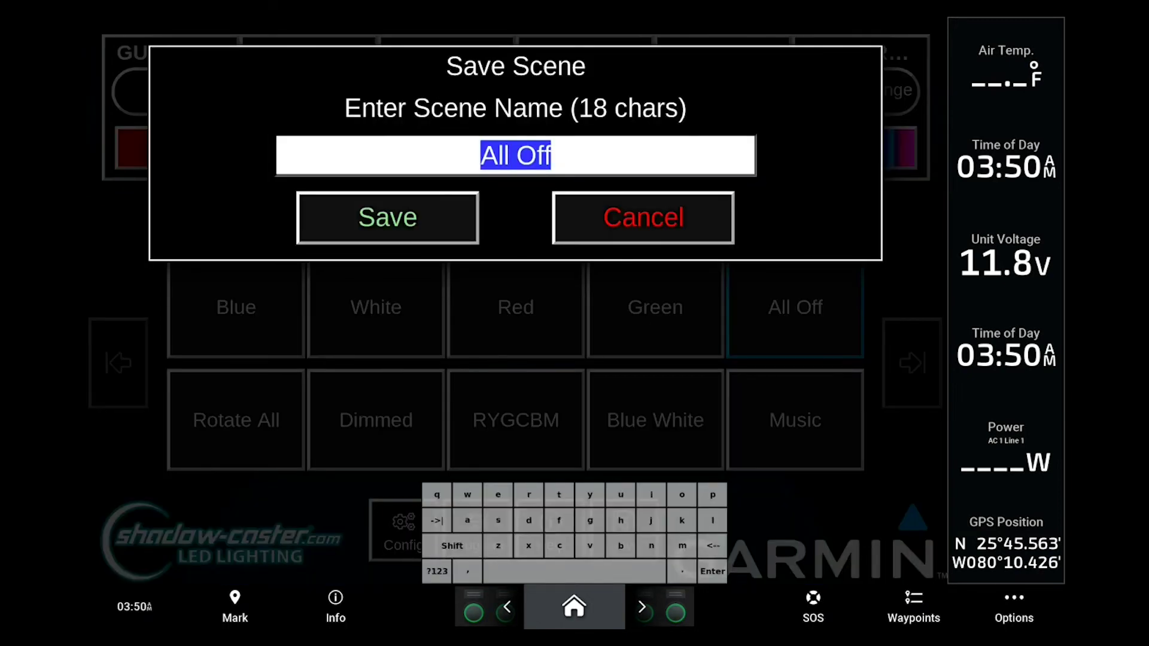
key("BackSpace")
key("BackSpace")
key("BackSpace")
key("BackSpace")
key("BackSpace")
key("BackSpace")
key("BackSpace")
key("BackSpace")
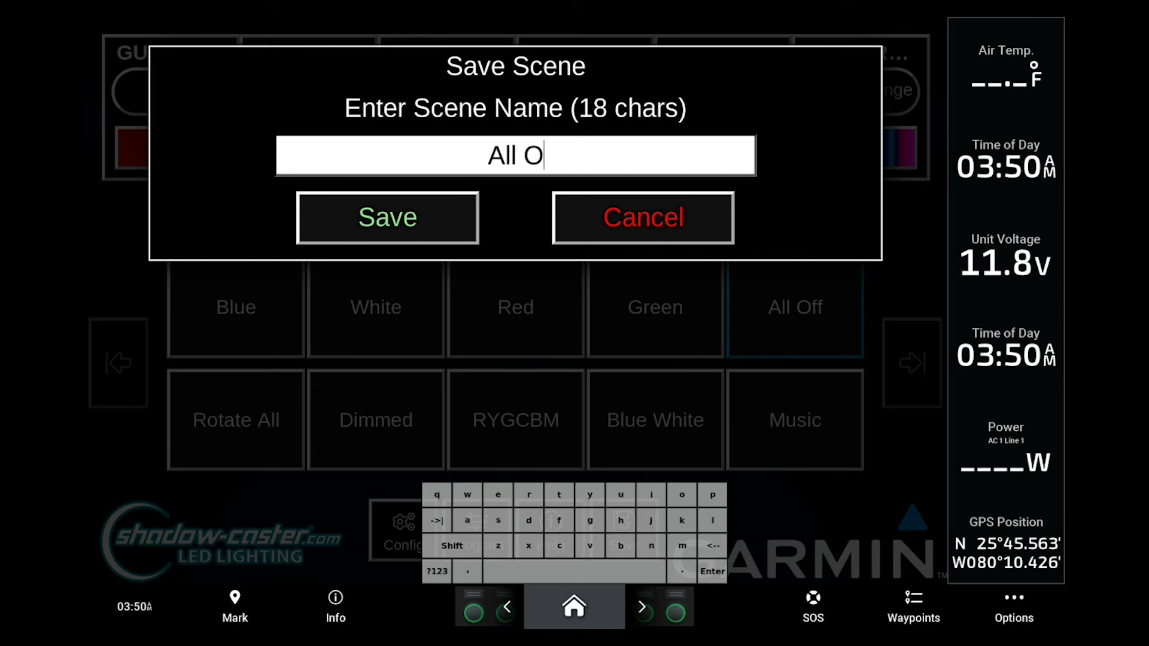
type("NIGHT CRUISE")
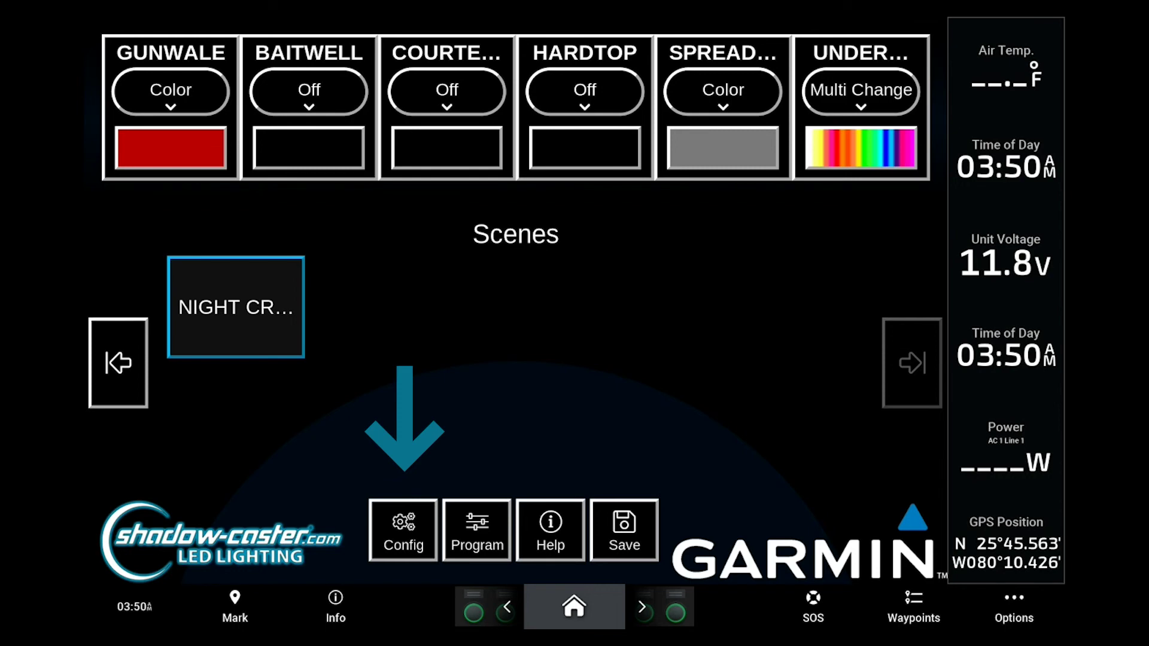
- Open the device configuration and identify the SBL [57] light assigned to the GUNWALE zone
left_click(404, 530)
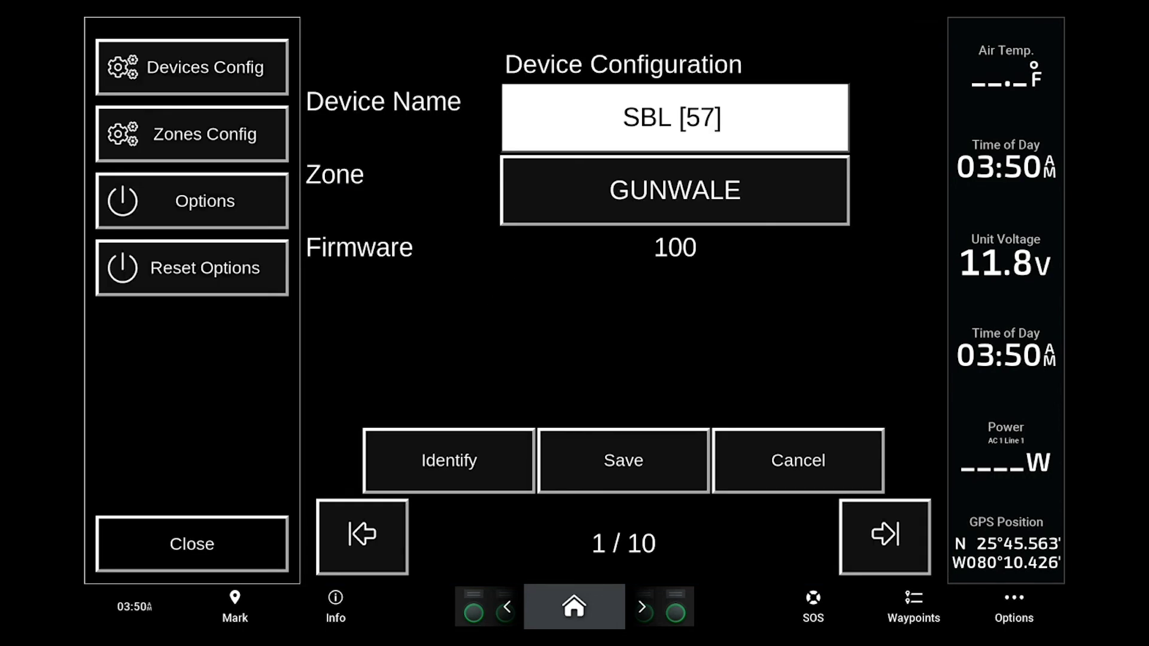
left_click(449, 460)
left_click(515, 293)
- Review the configuration pages for zones, powerup and startup scenes, and resets
left_click(191, 134)
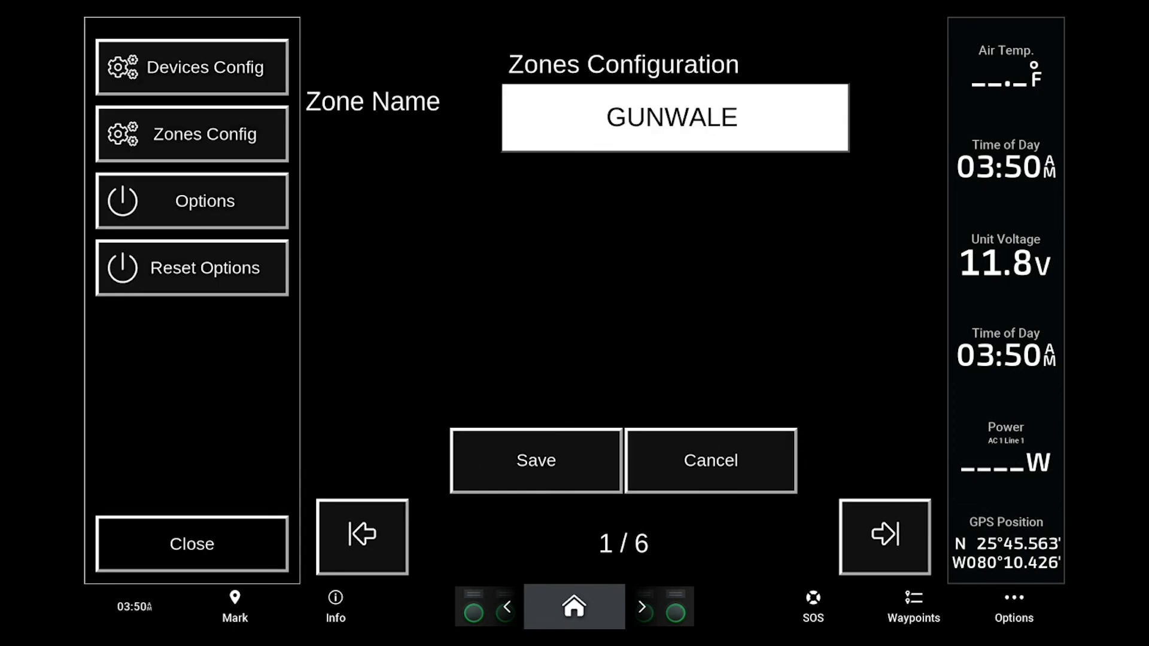
left_click(191, 201)
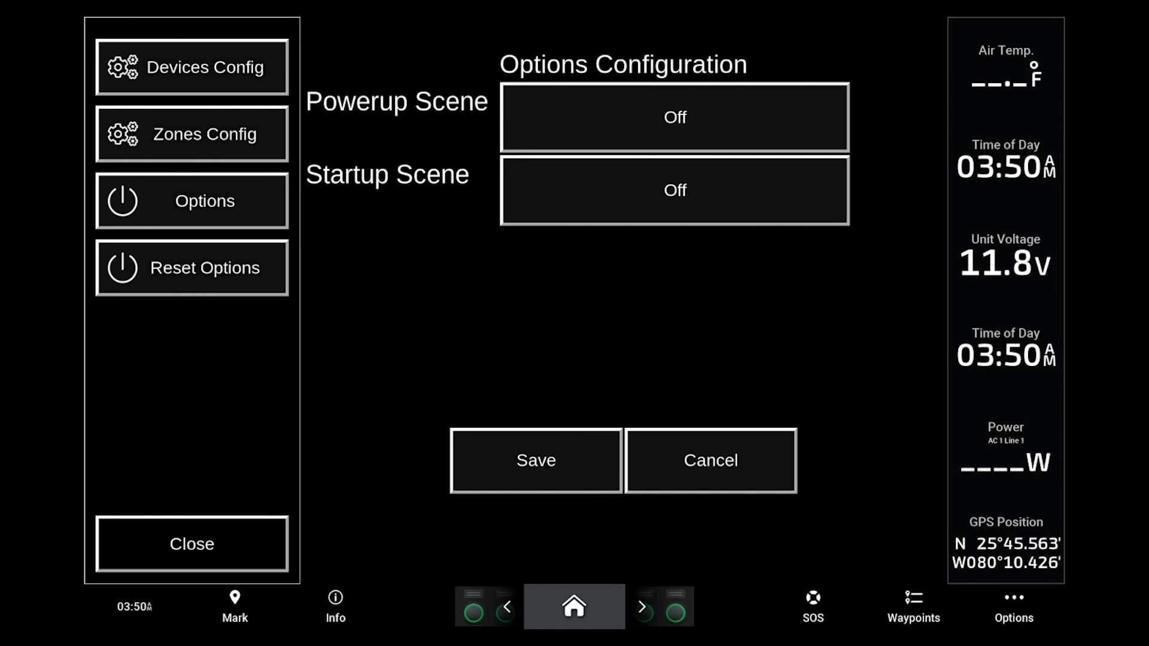
left_click(191, 267)
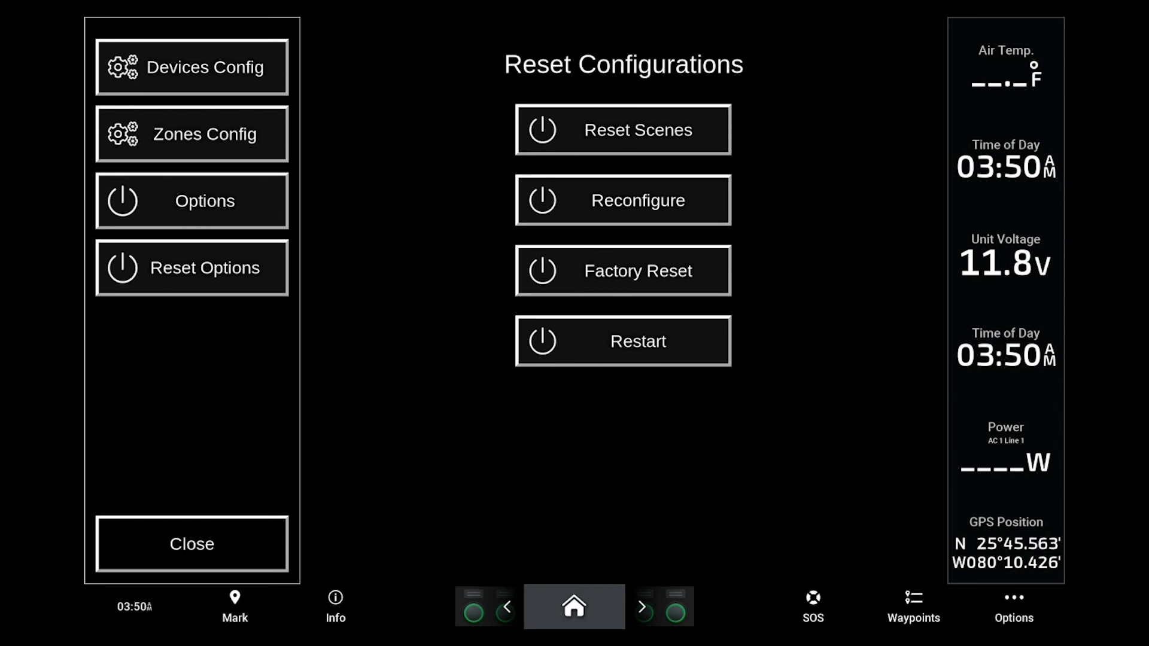